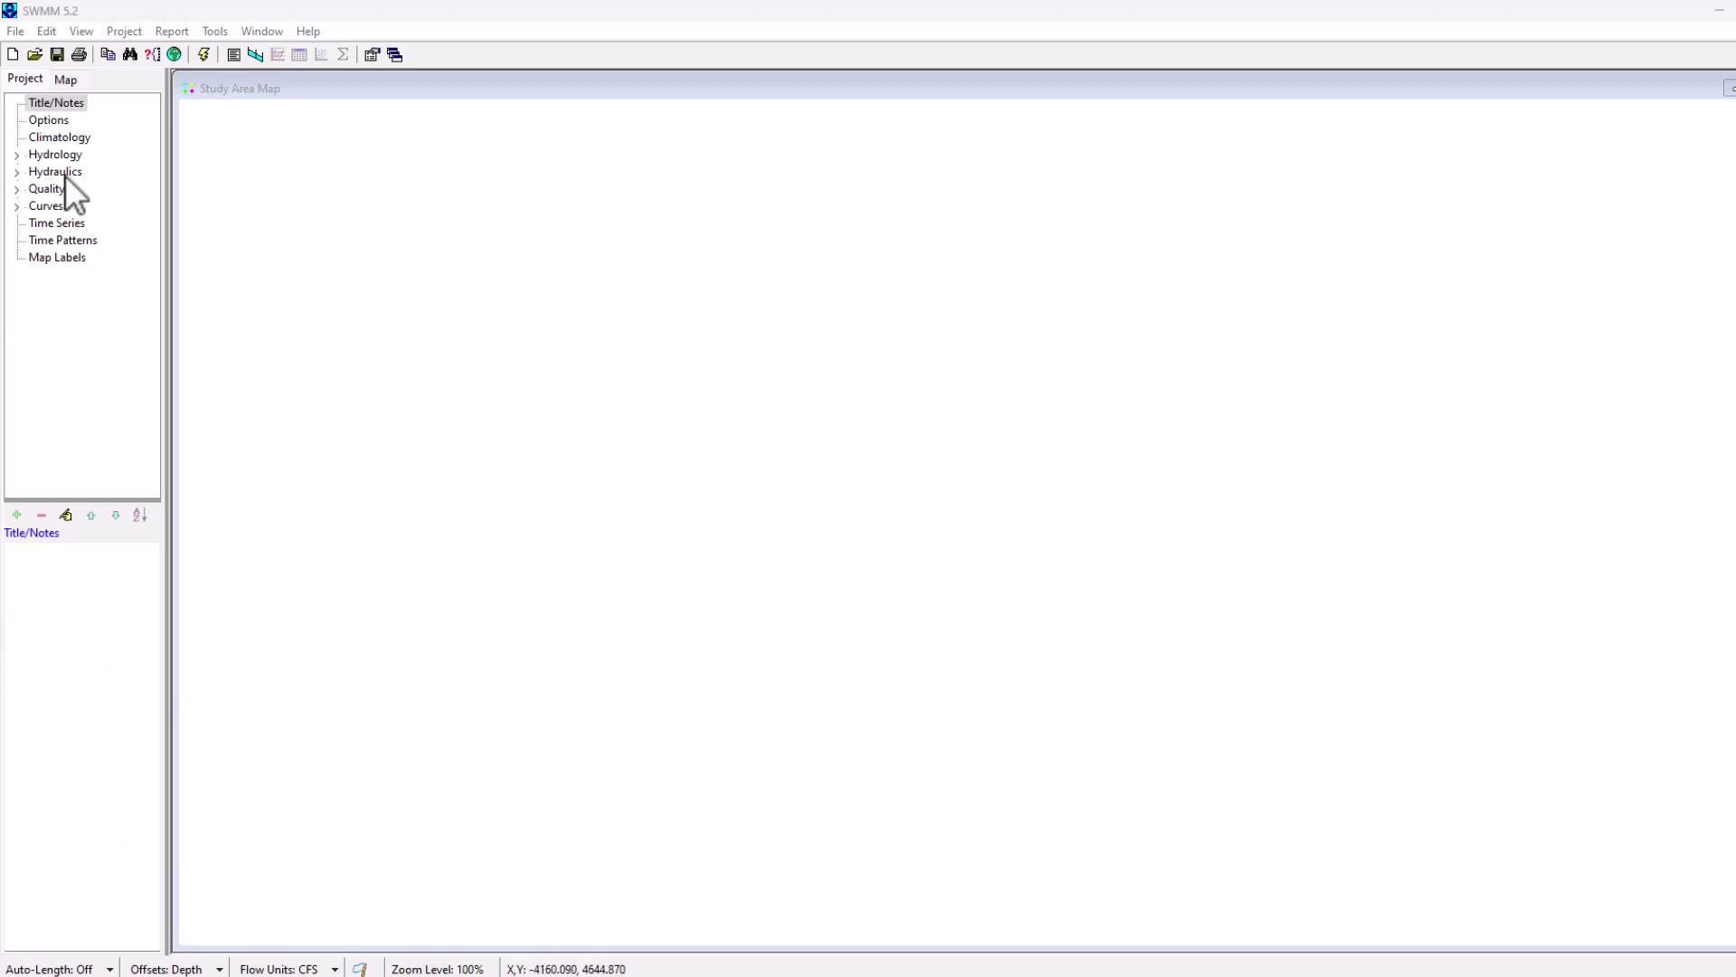
Place rain gage 1 on the study area map and open its property editor.
click(17, 153)
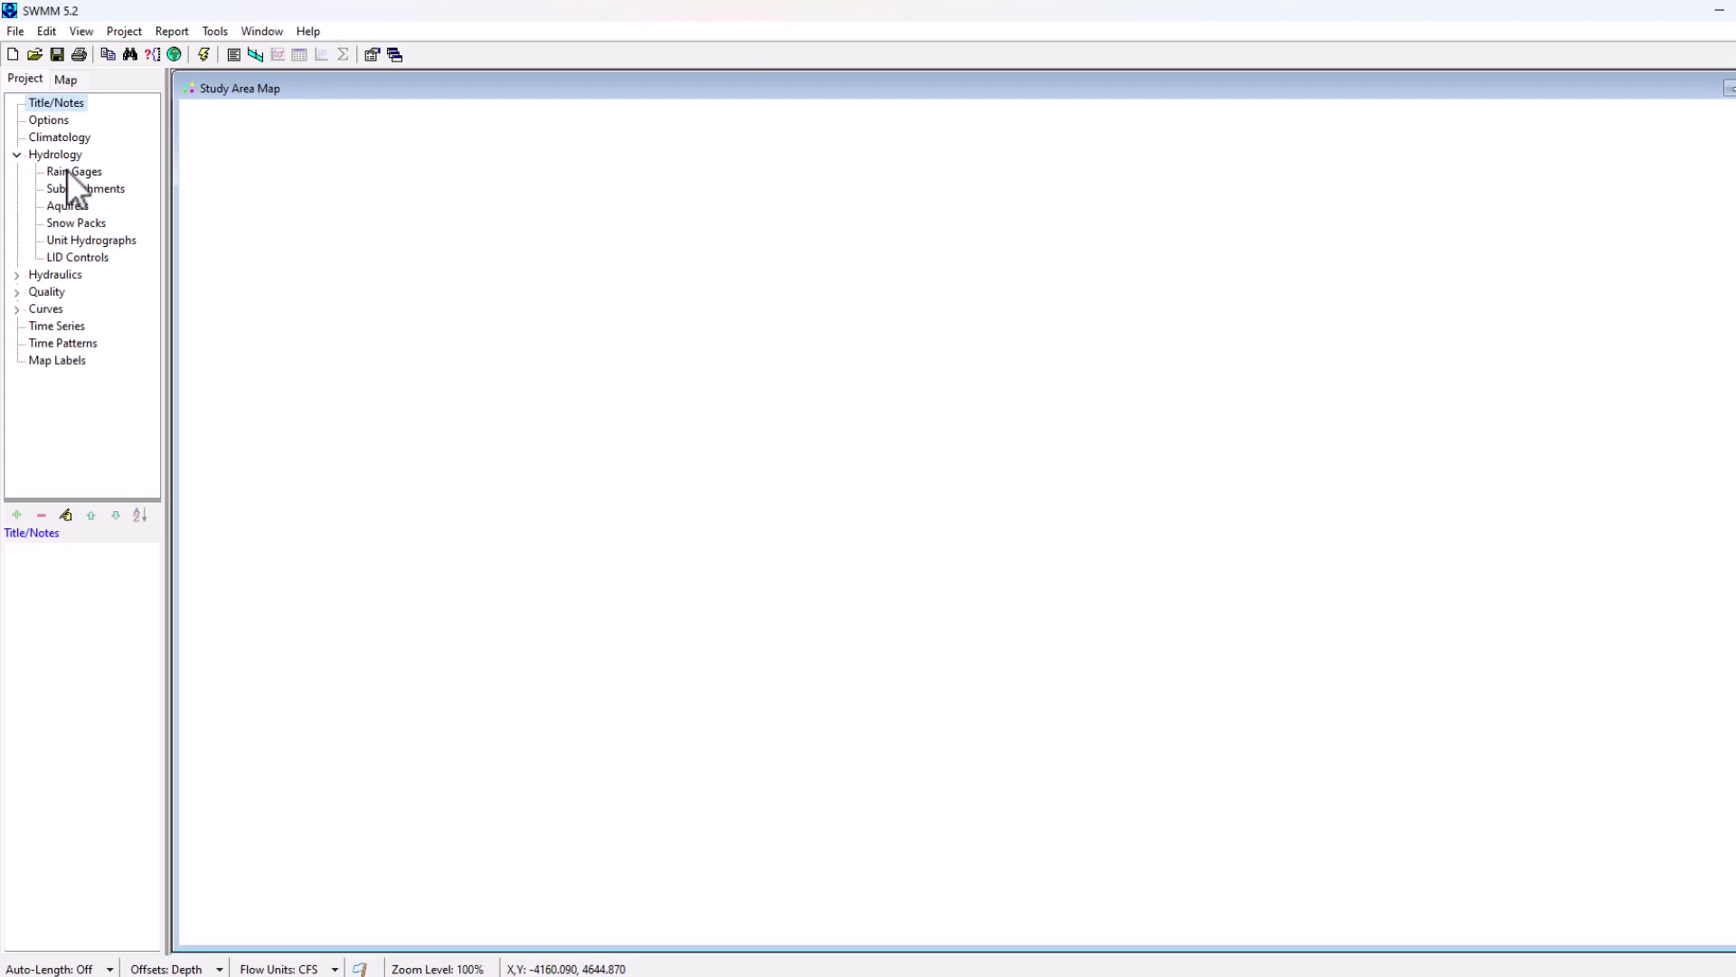
click(67, 170)
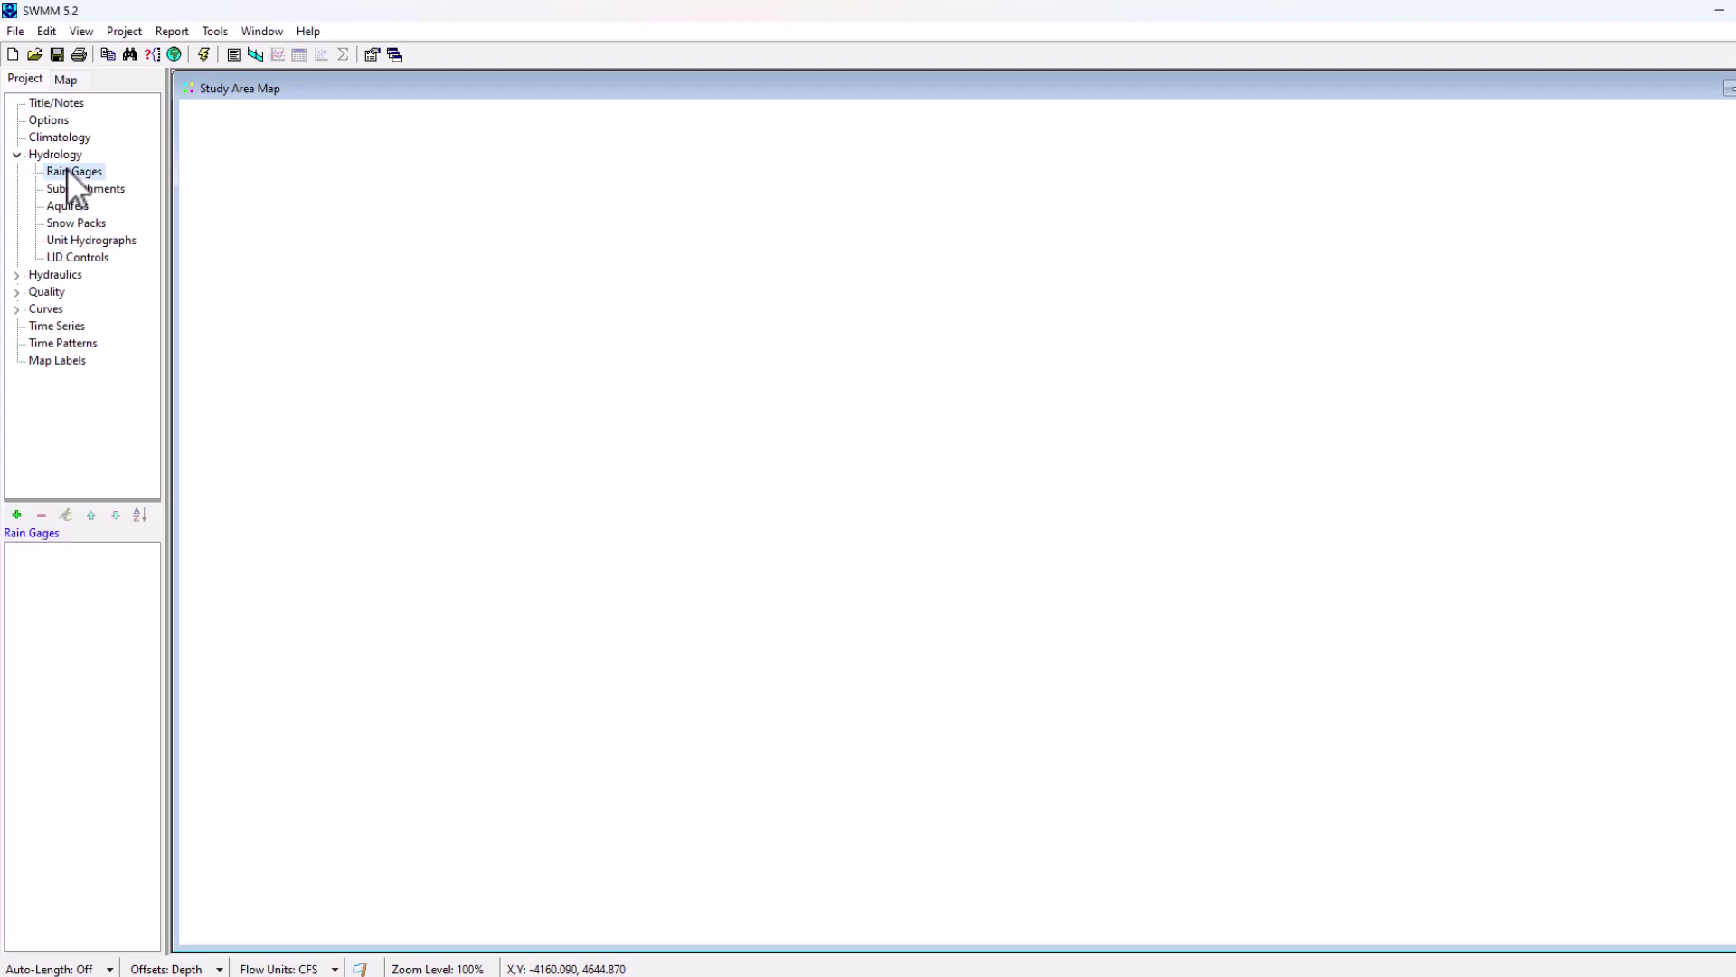
click(17, 514)
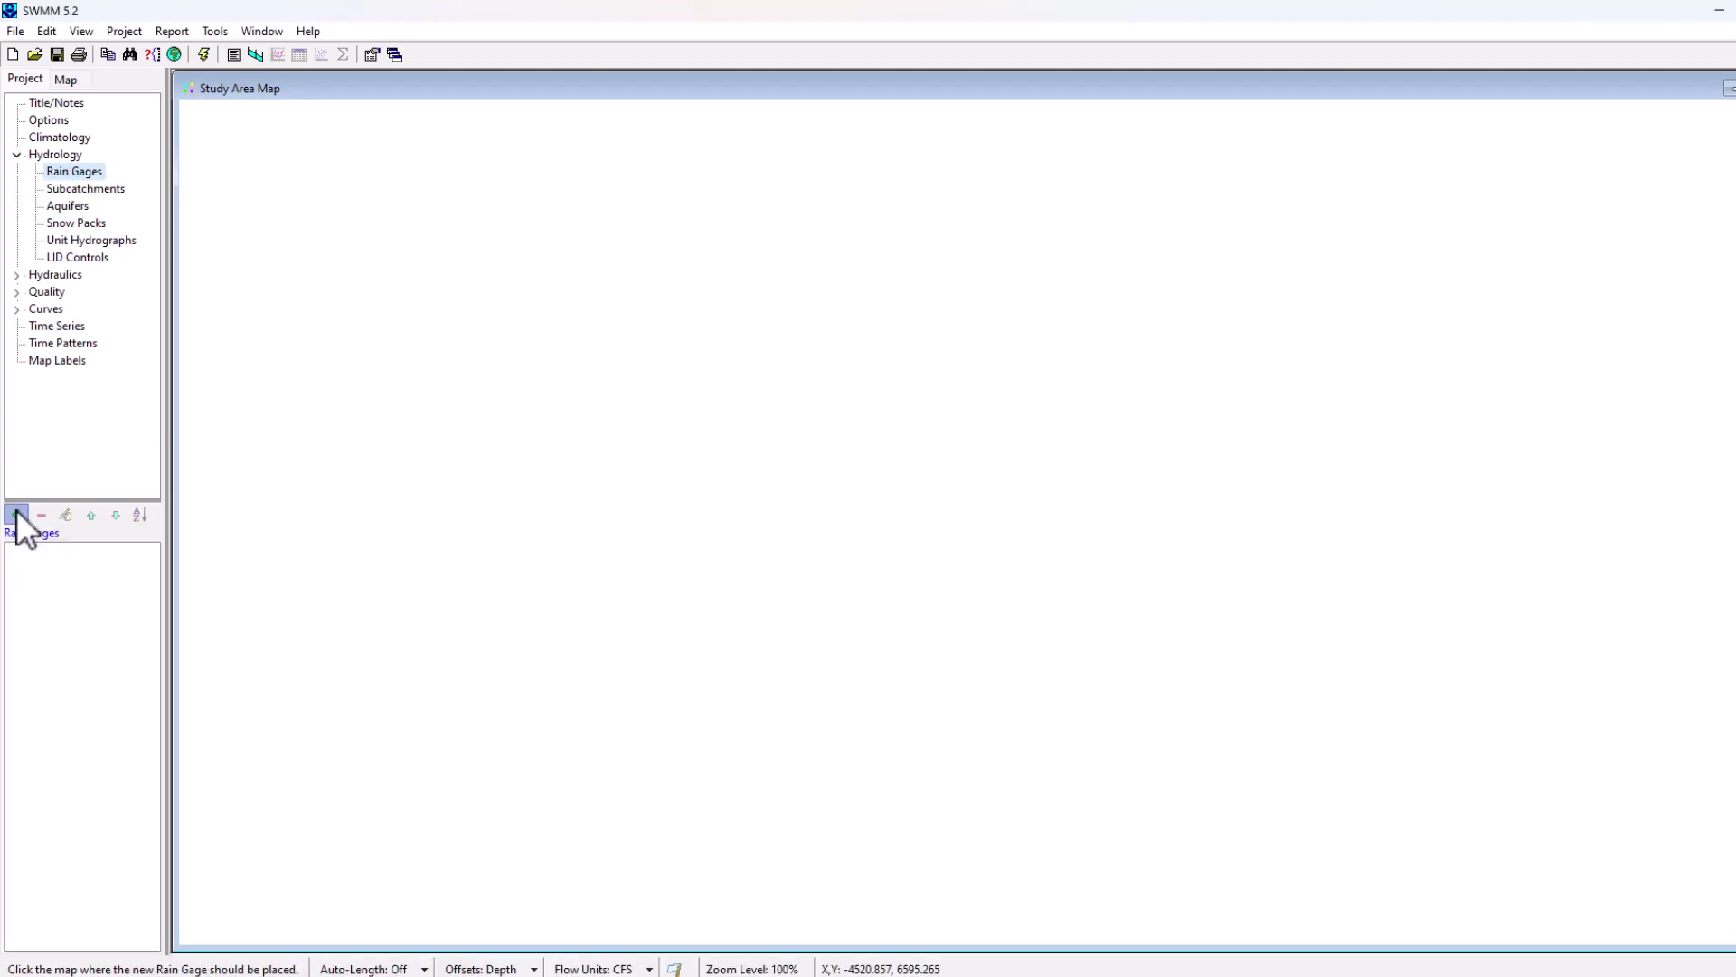
click(474, 254)
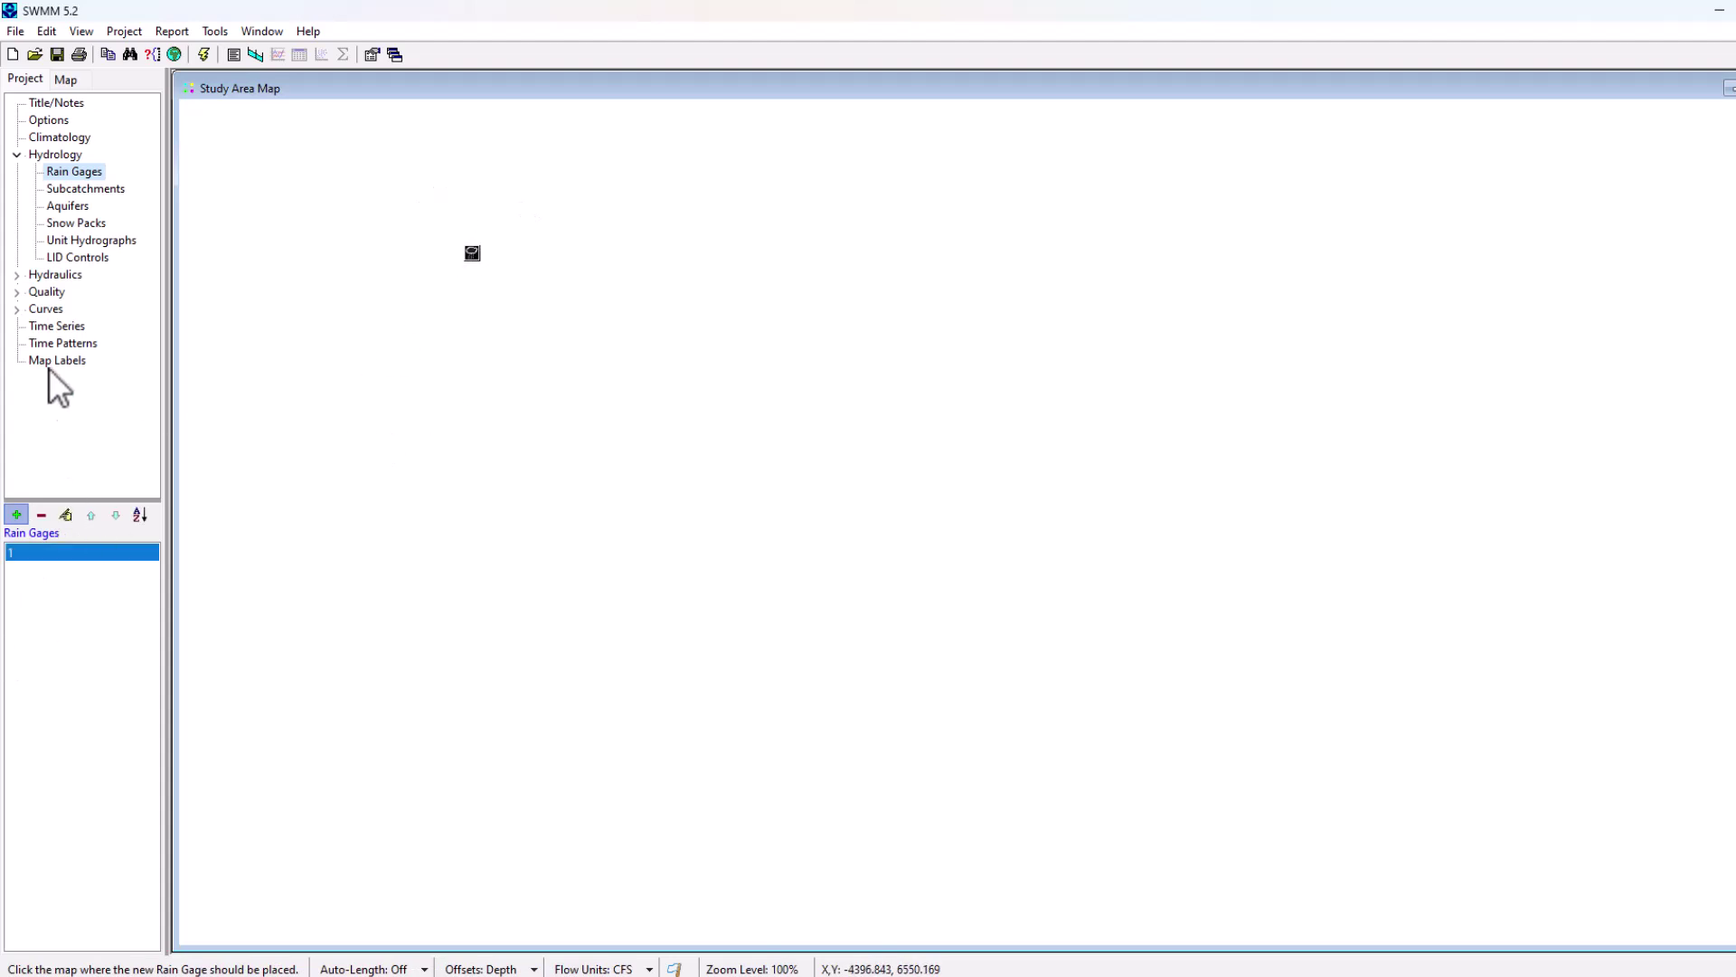
click(63, 342)
double_click(472, 255)
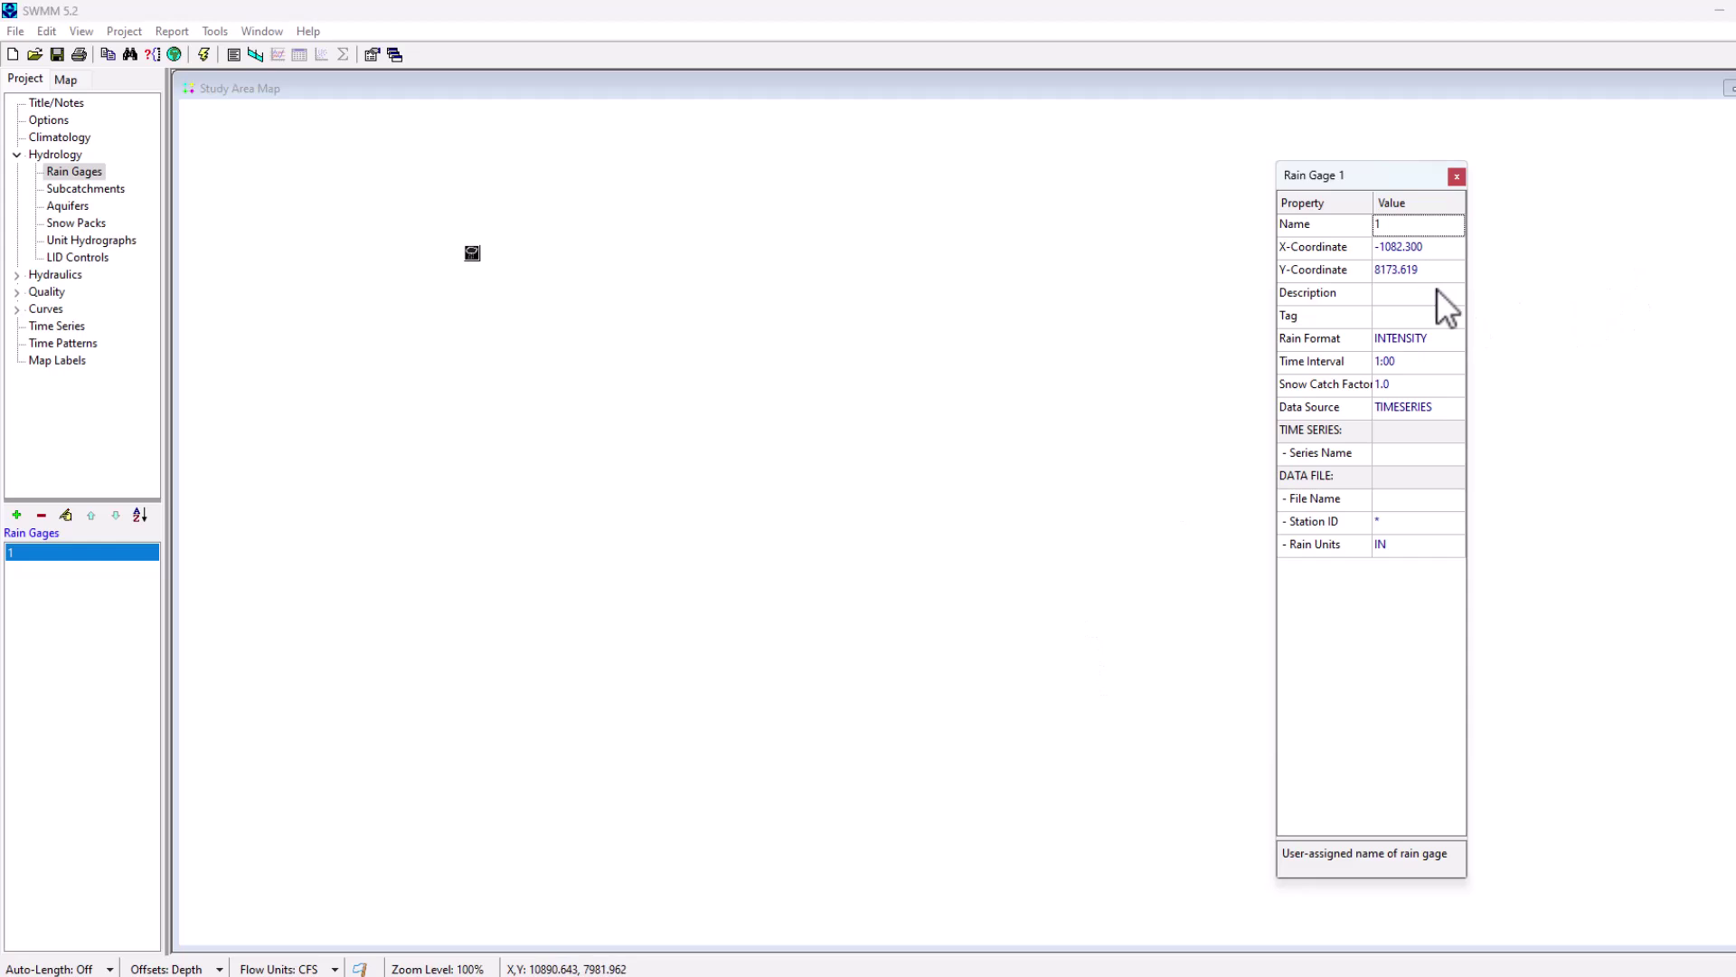
click(1385, 293)
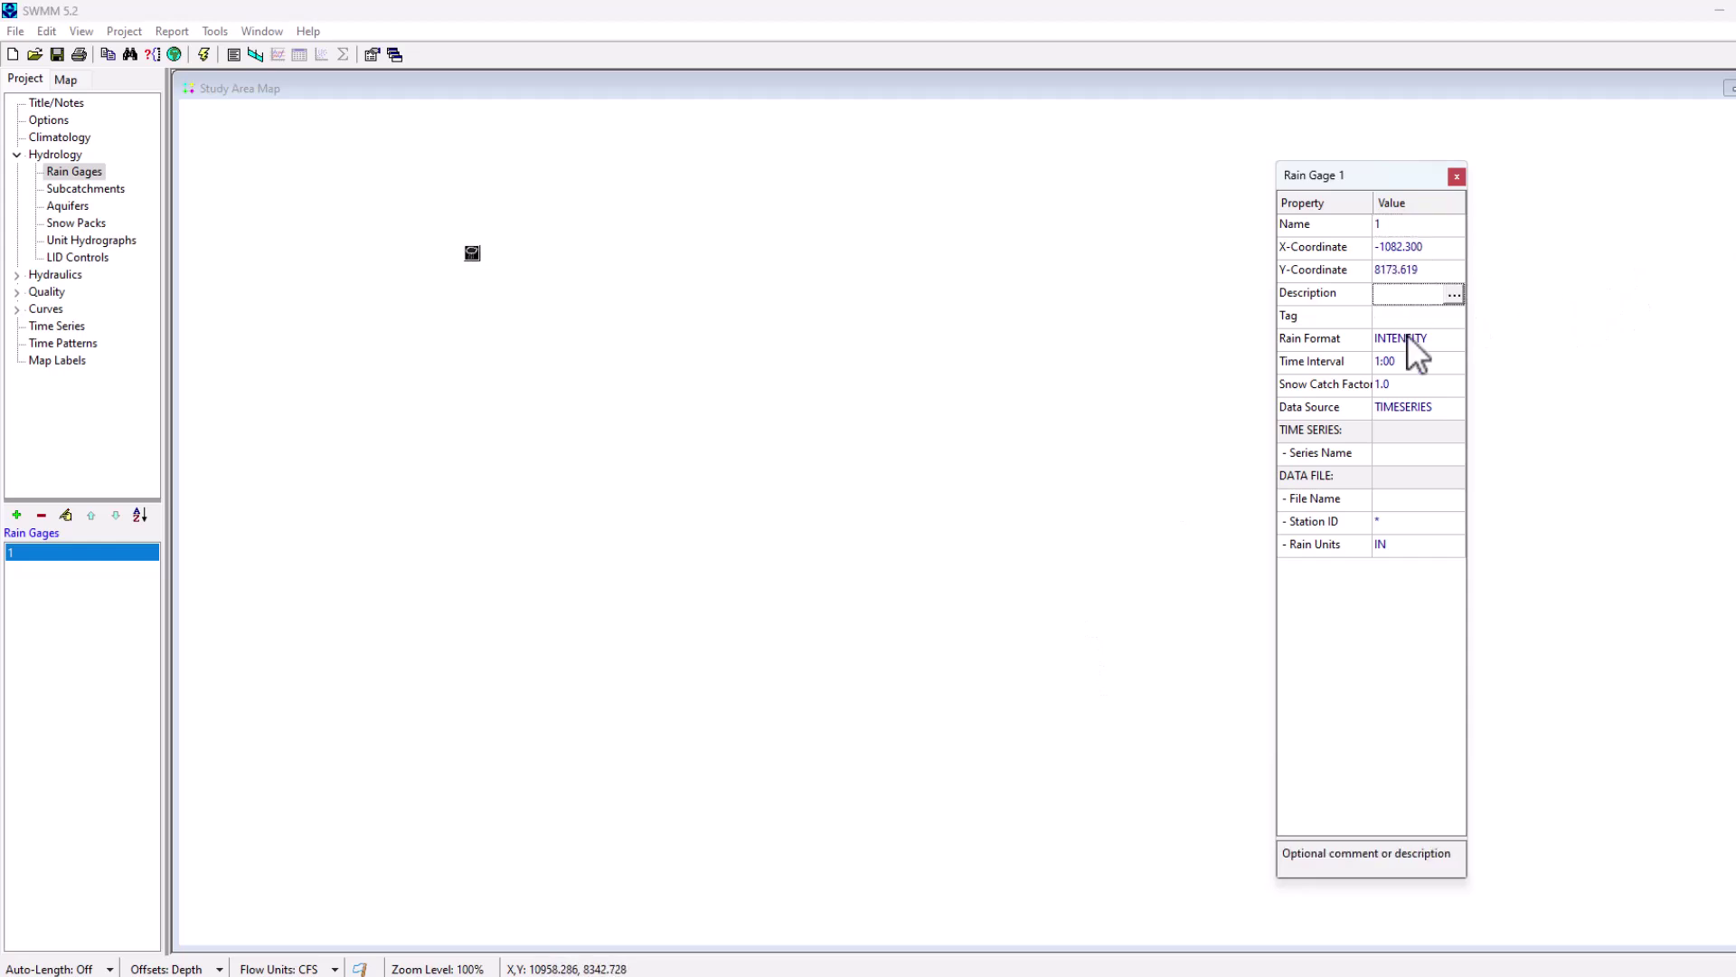
click(1400, 315)
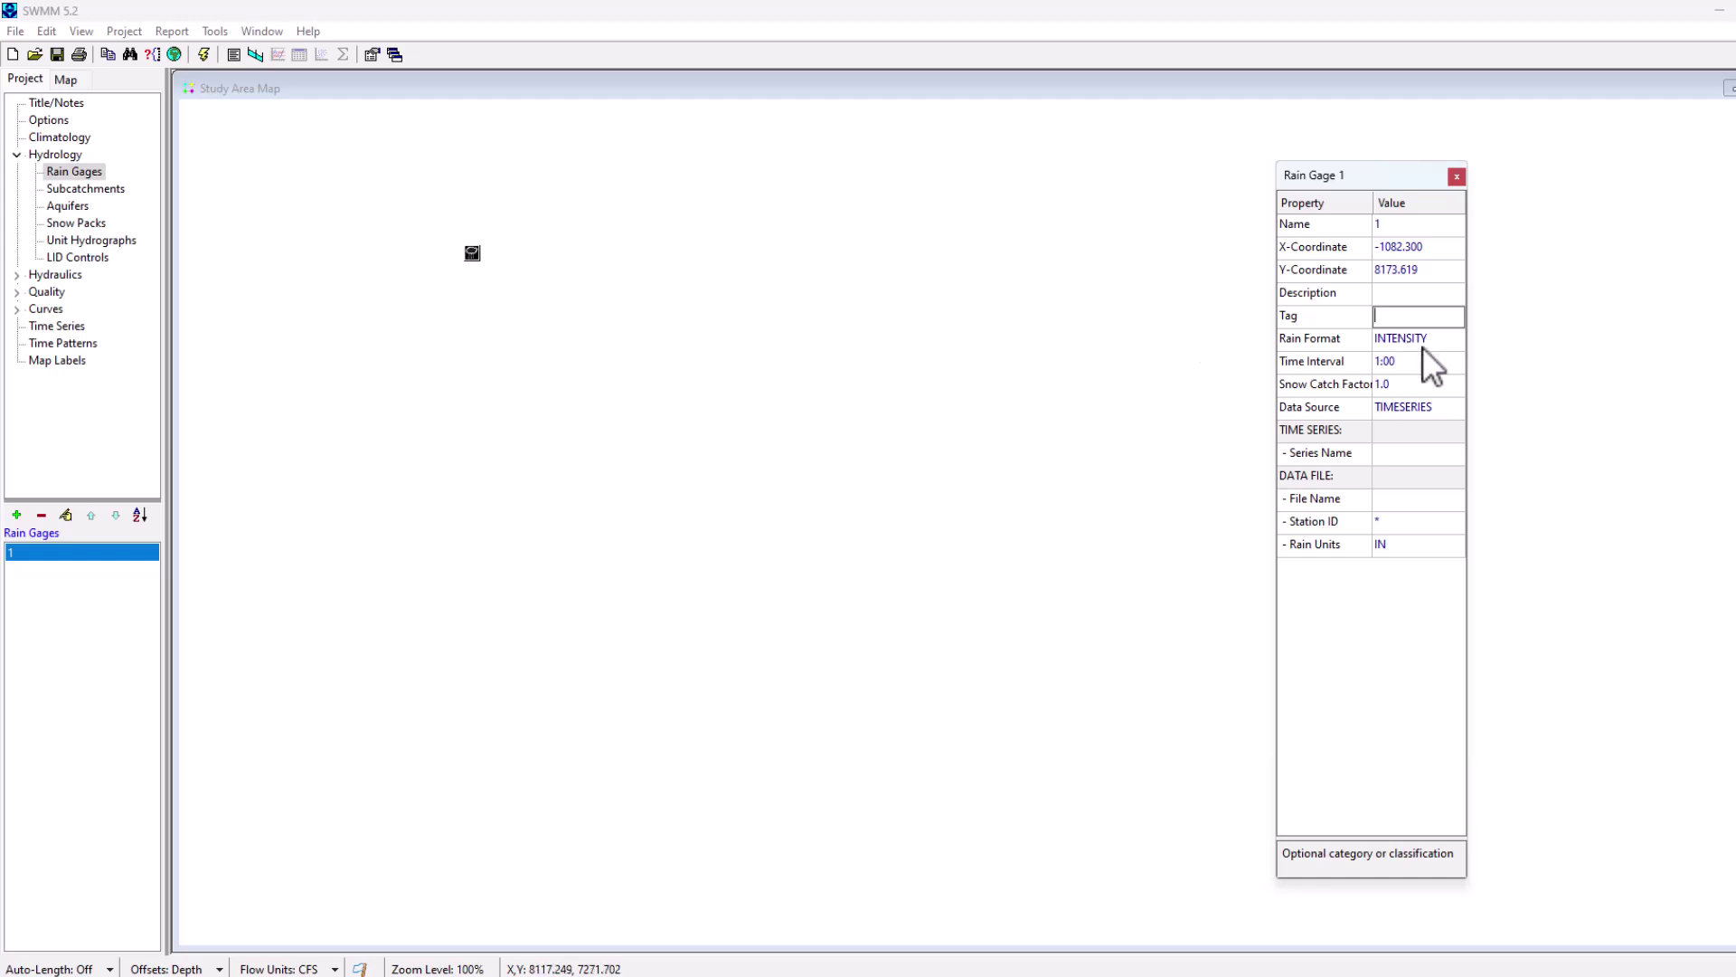
click(1347, 344)
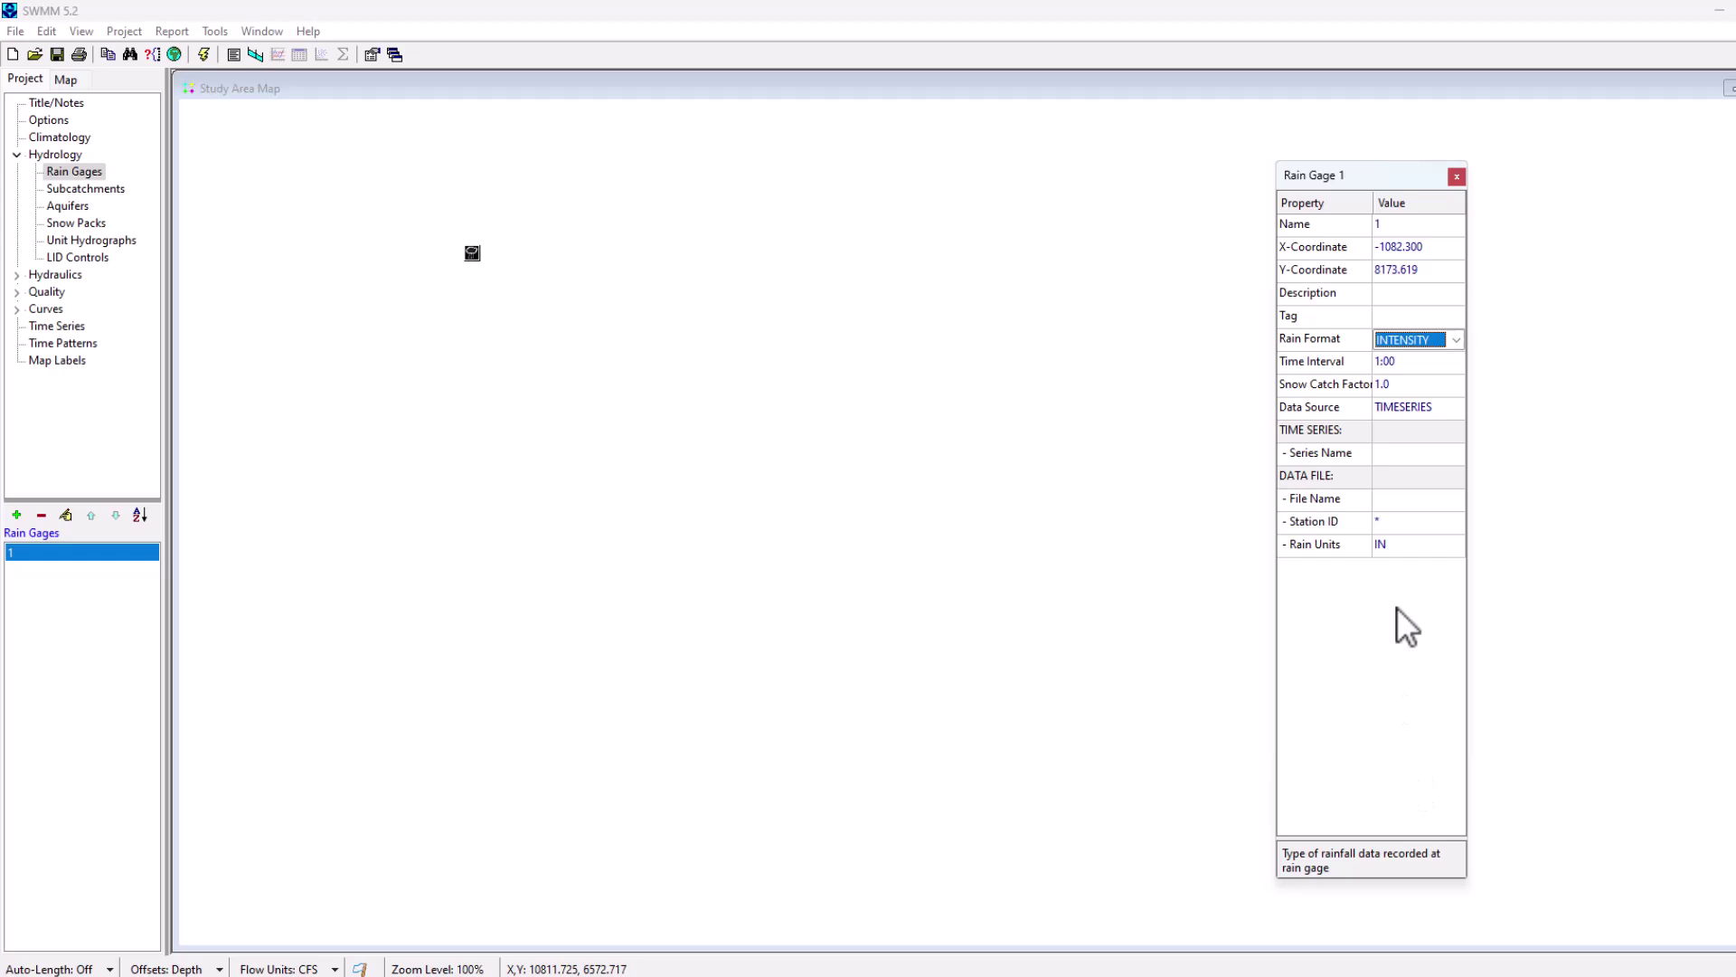
click(1456, 340)
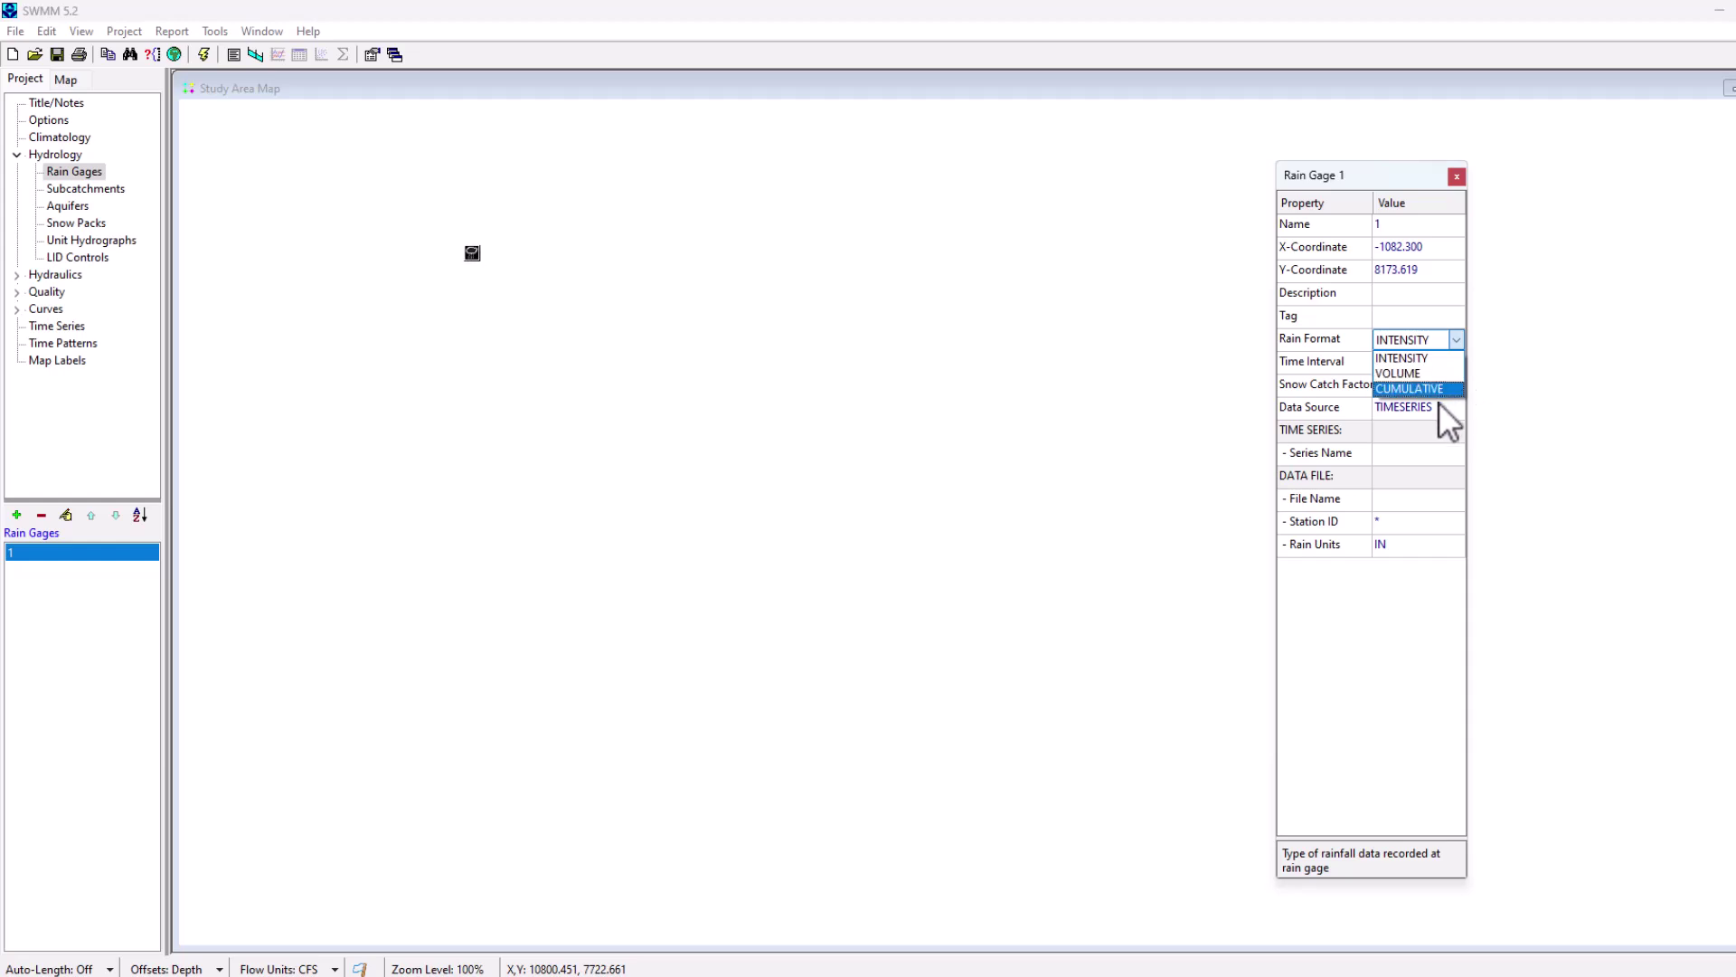
click(1430, 612)
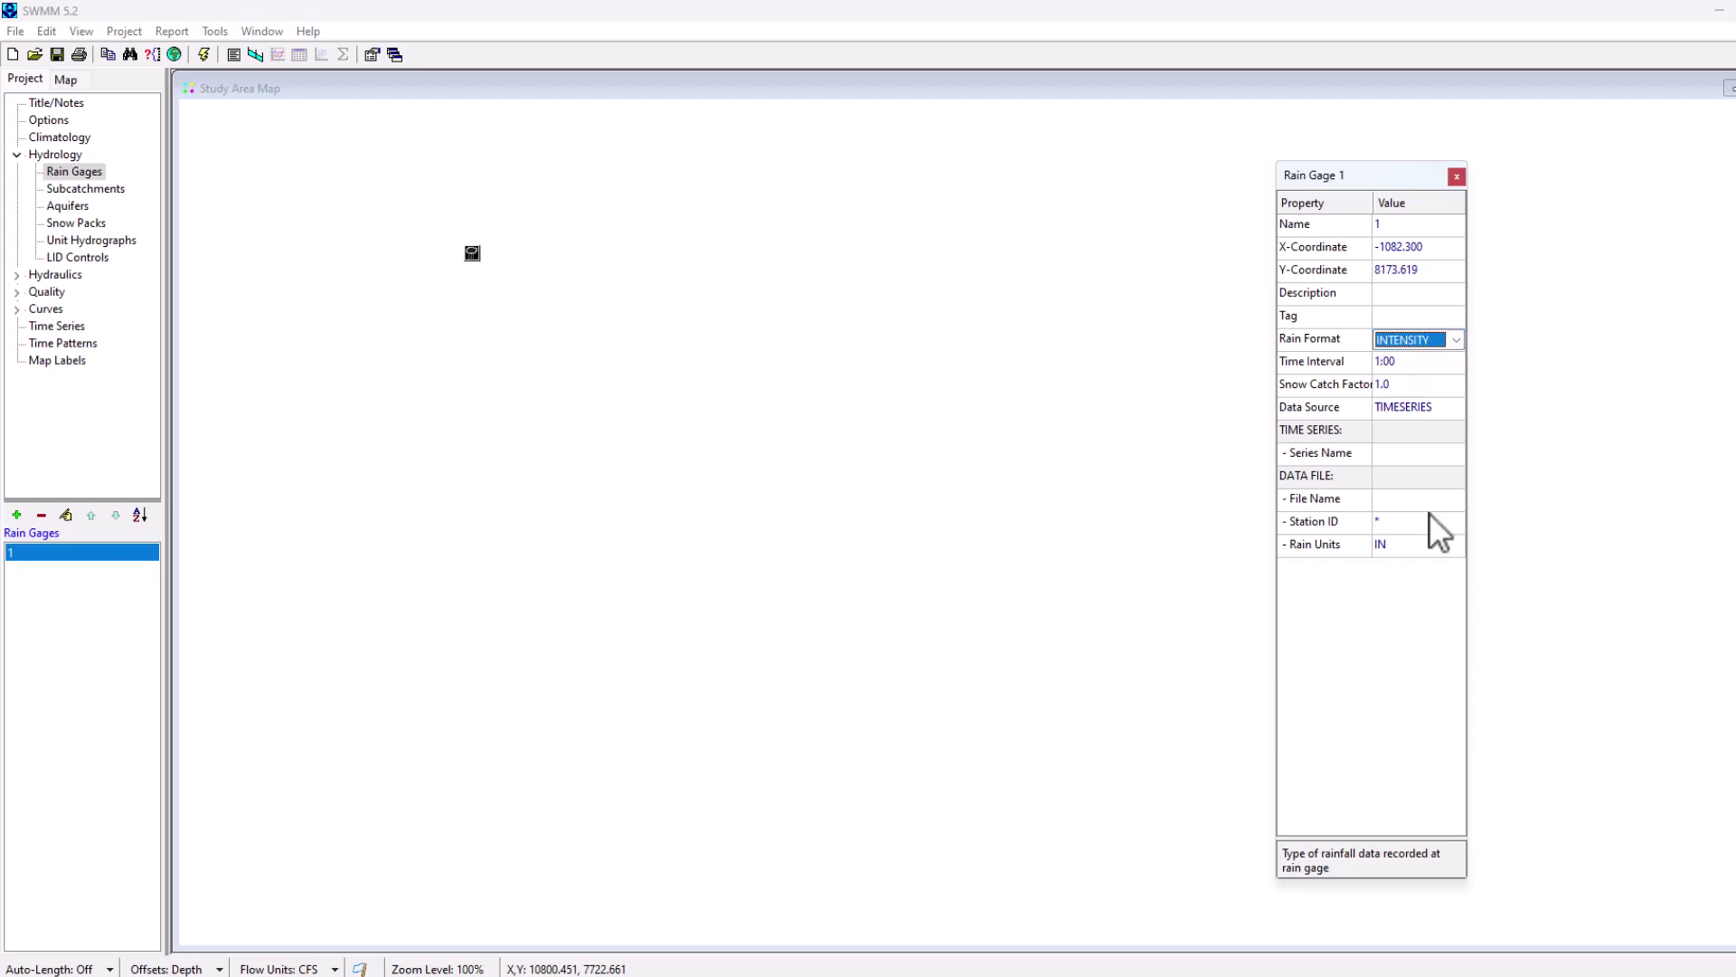
click(1419, 361)
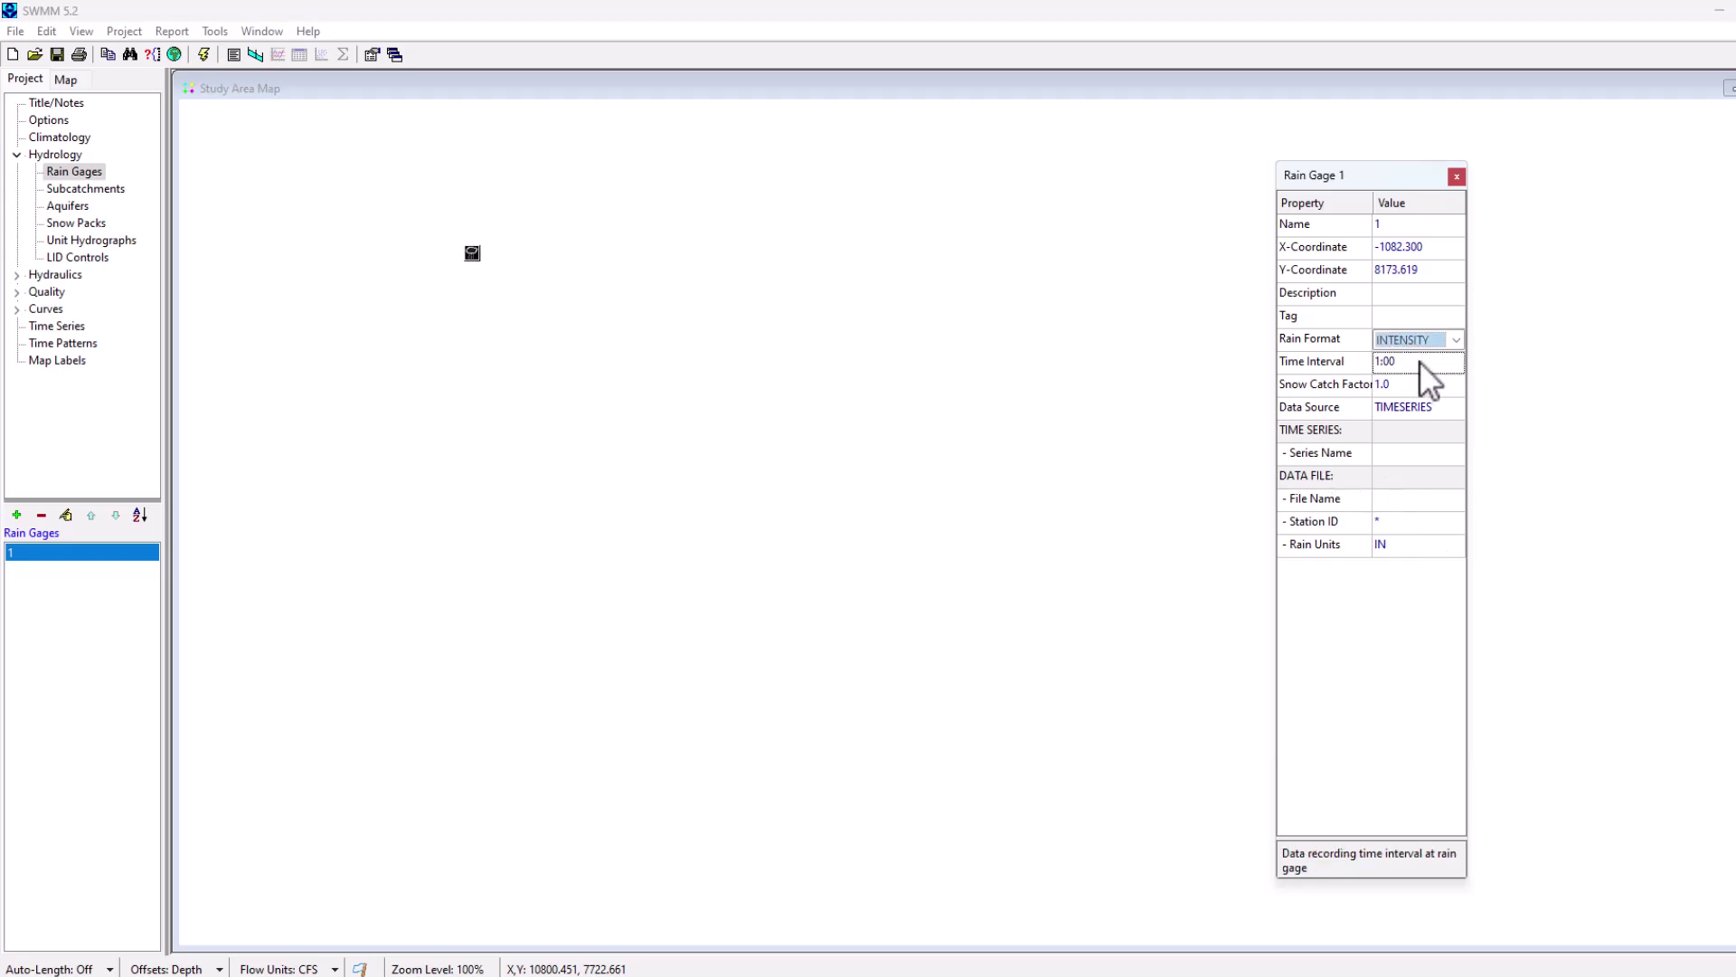
click(1455, 363)
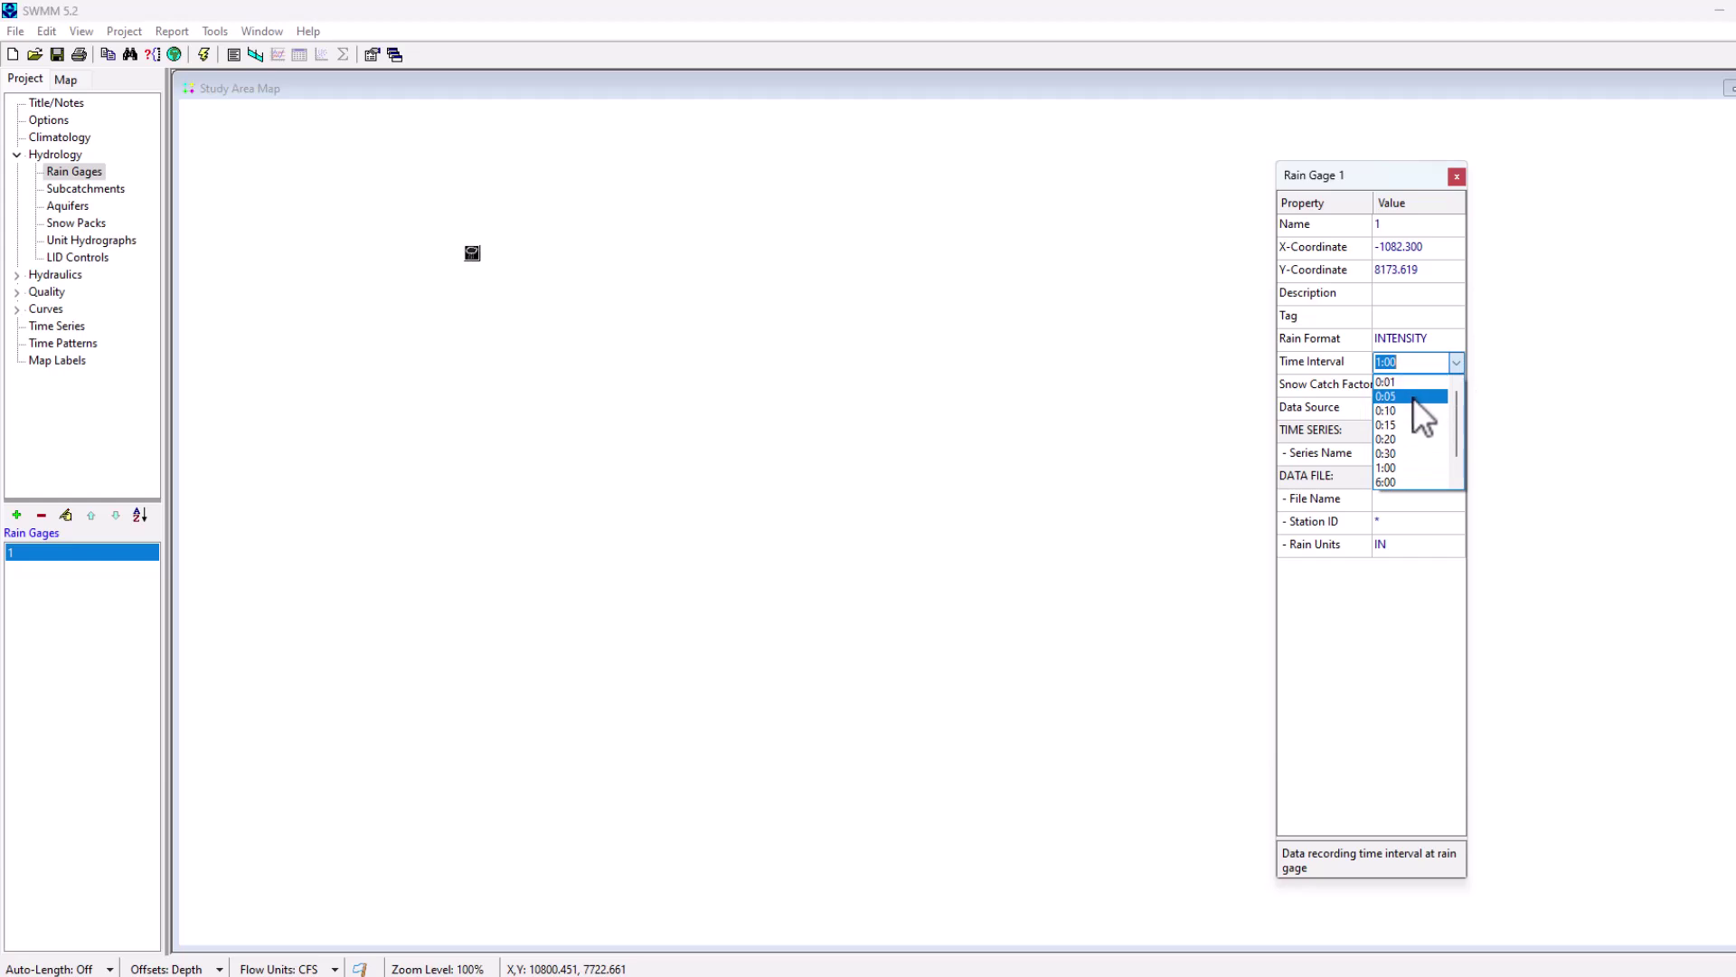
scroll(1413, 401, down, 1)
click(1392, 642)
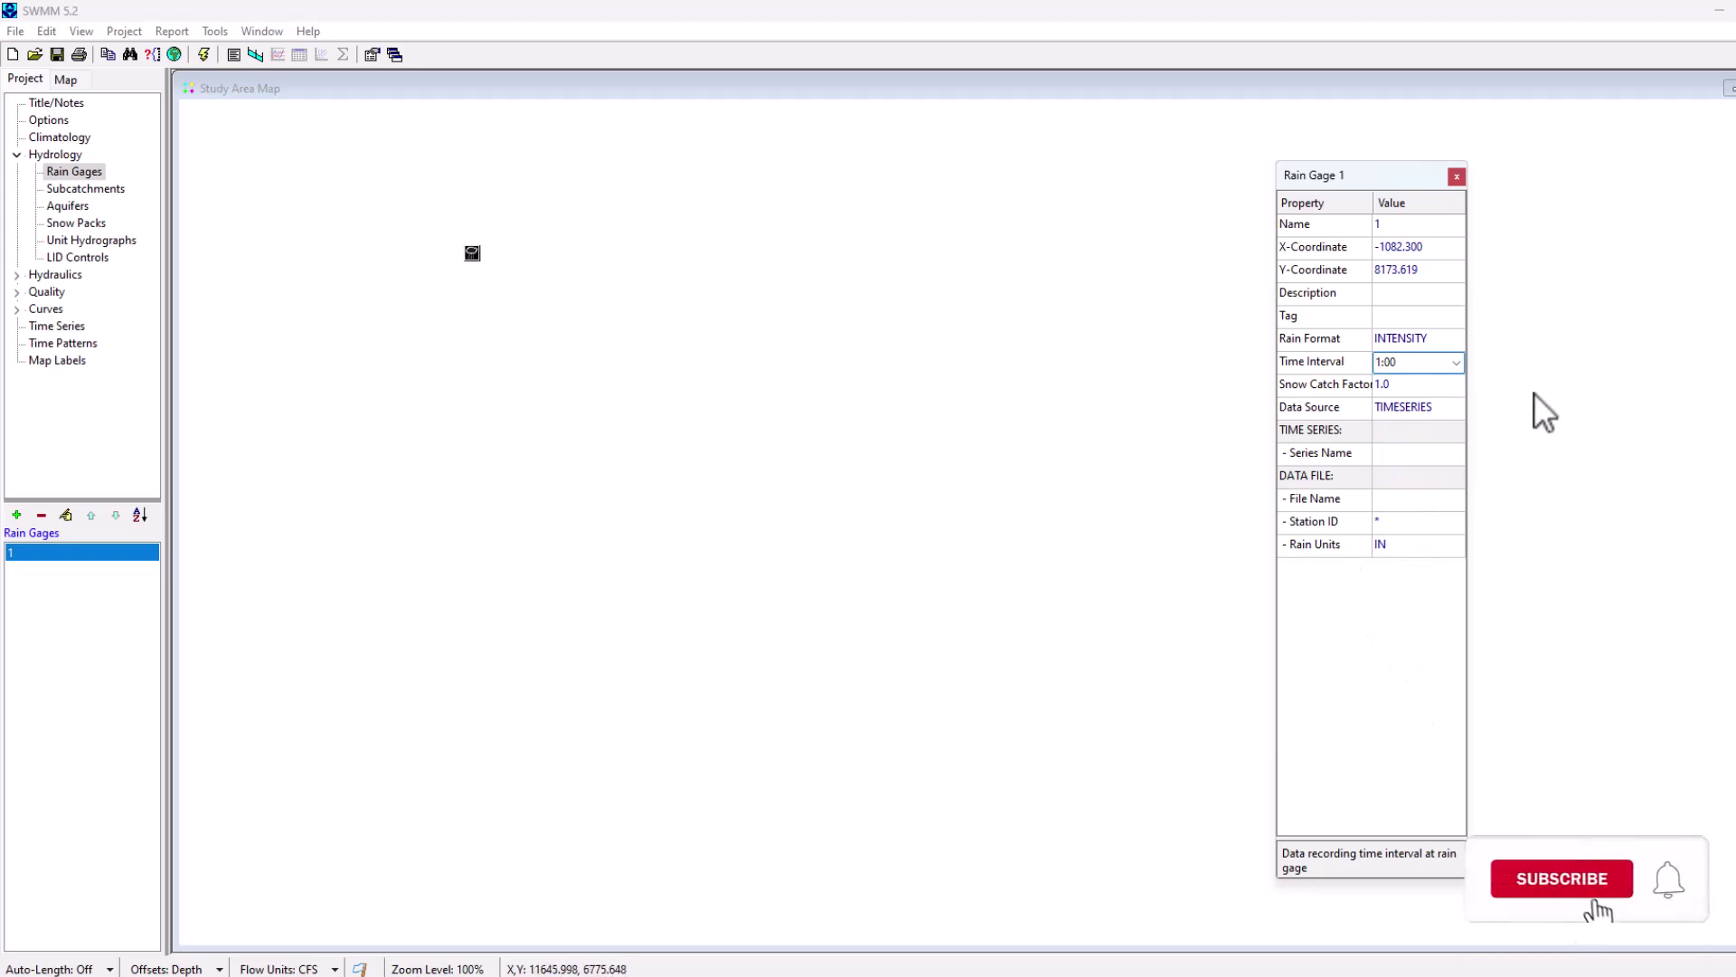
click(1456, 362)
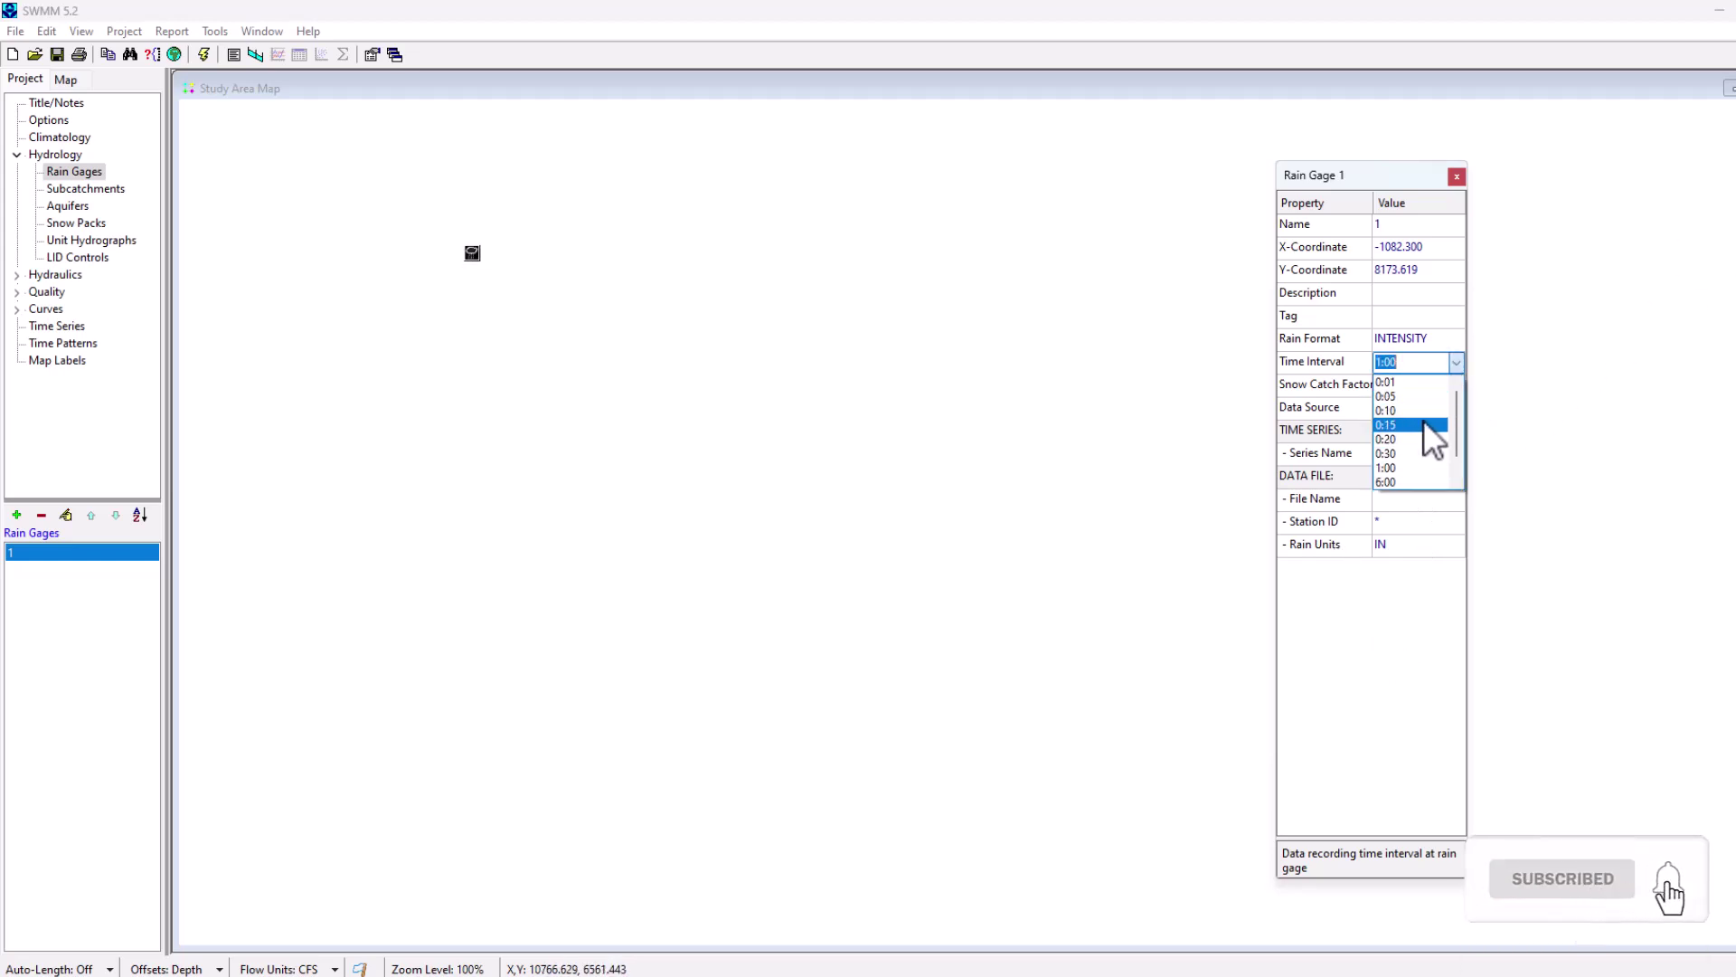
scroll(1402, 404, up, 2)
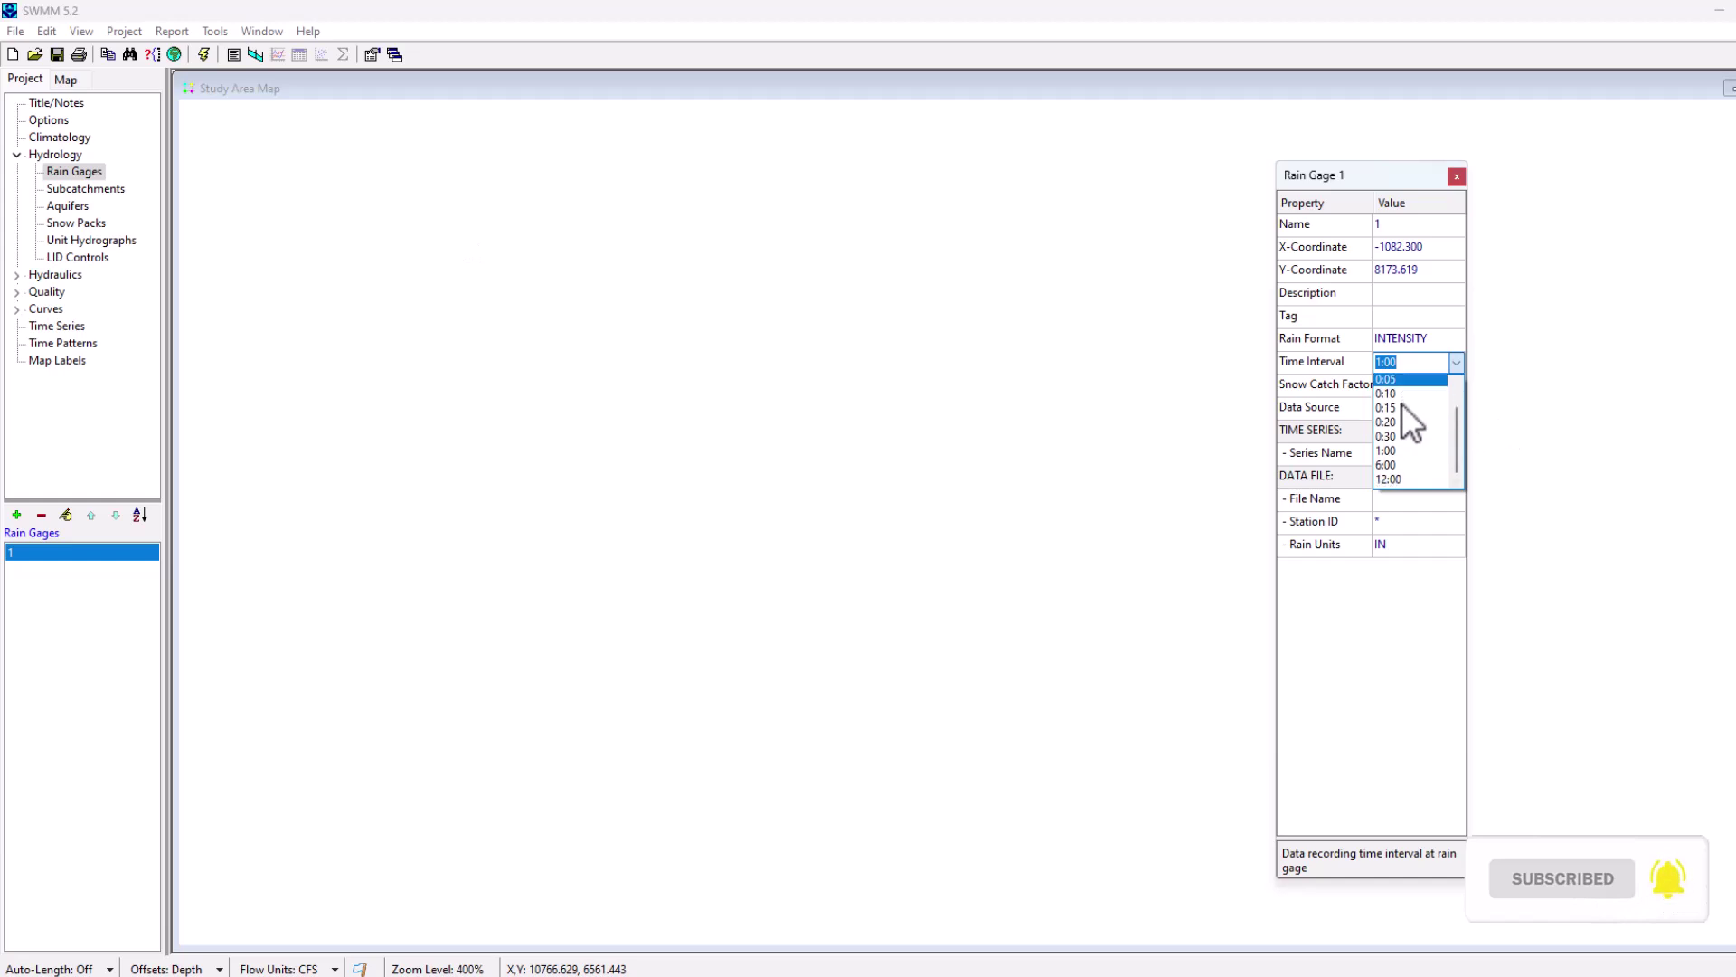
click(1449, 342)
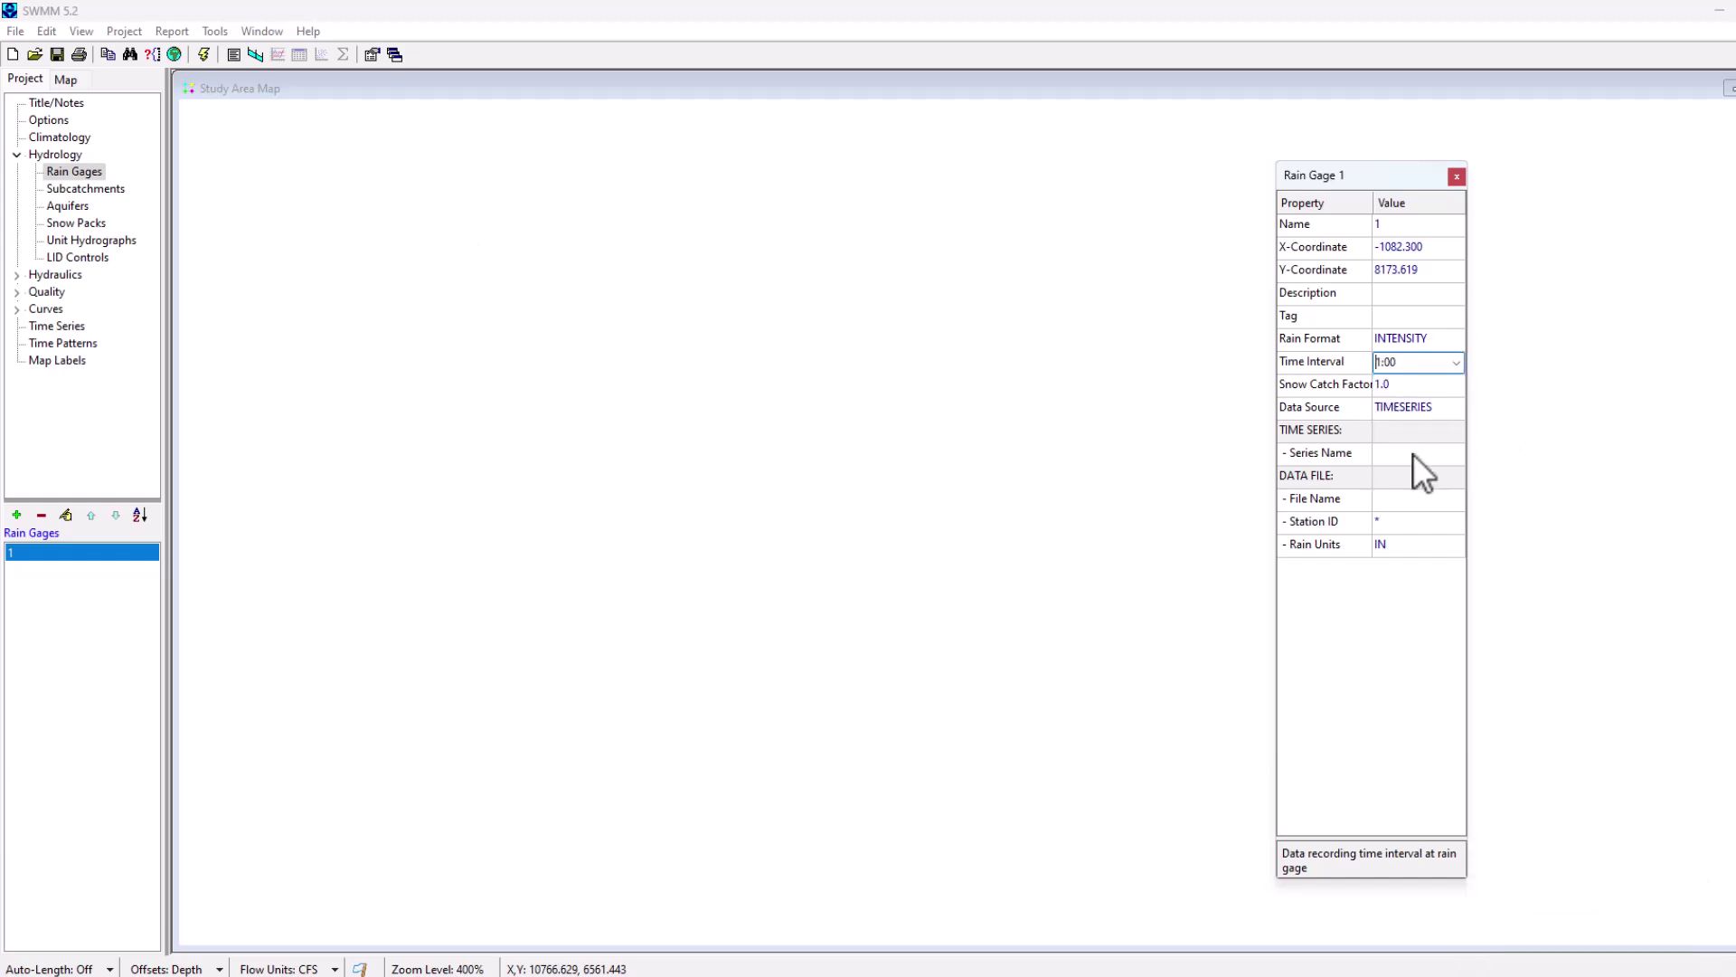
click(1578, 410)
click(1315, 384)
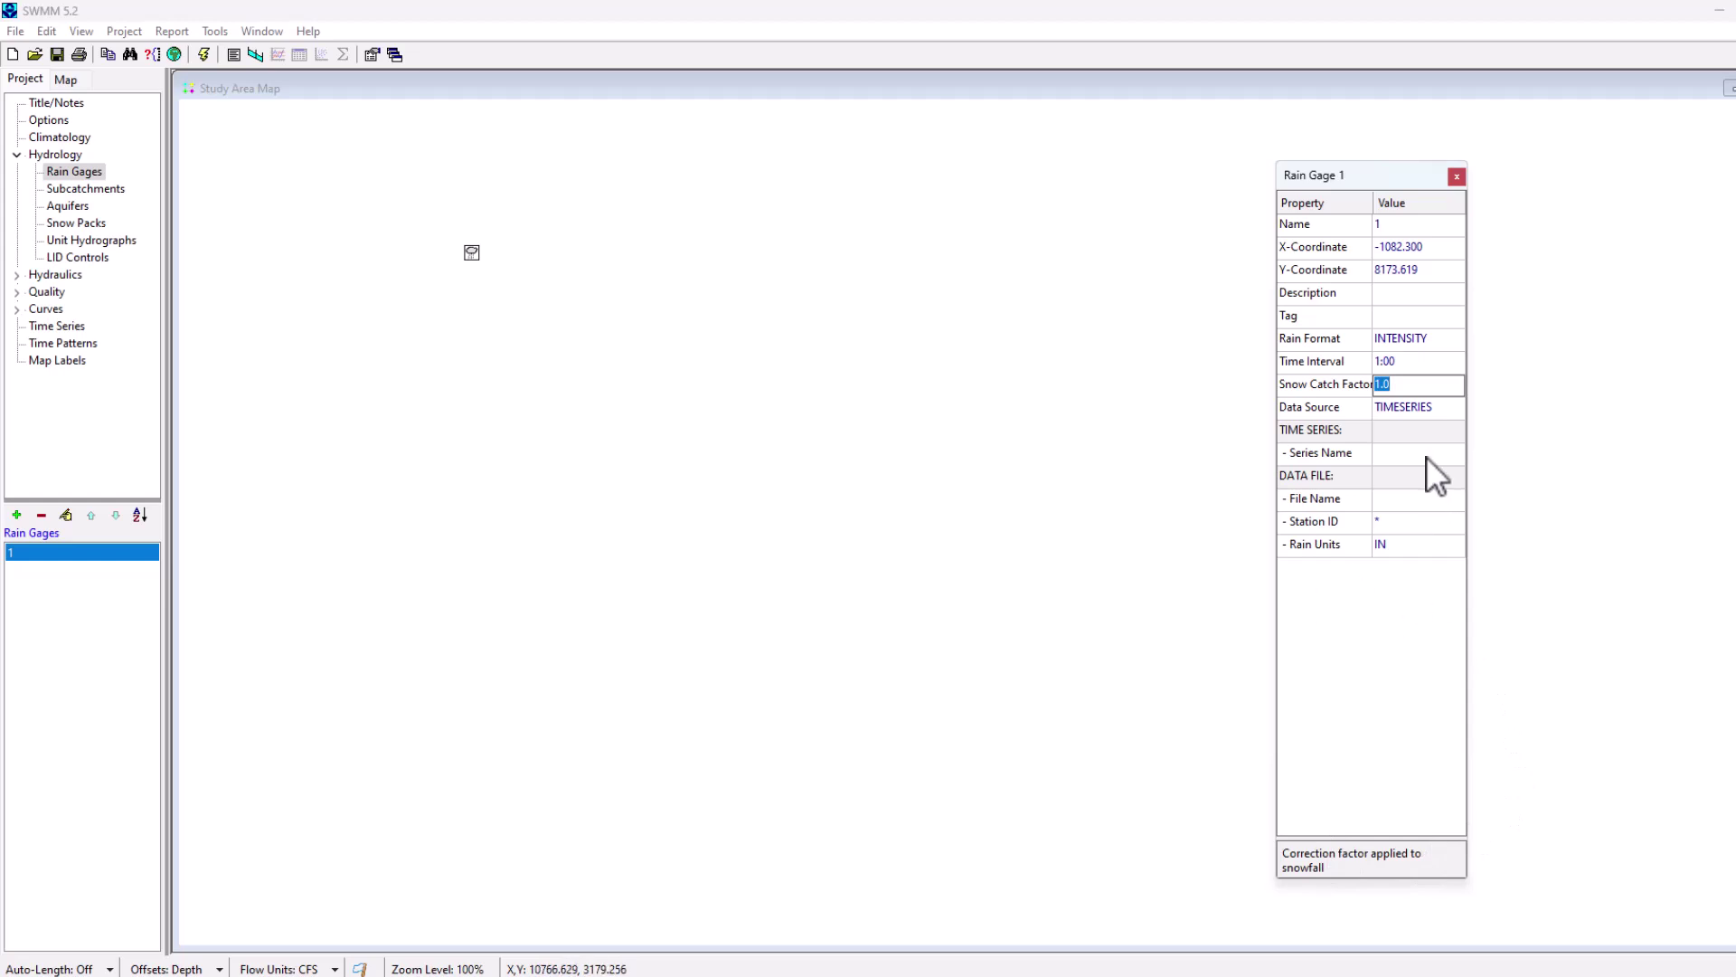
click(1419, 409)
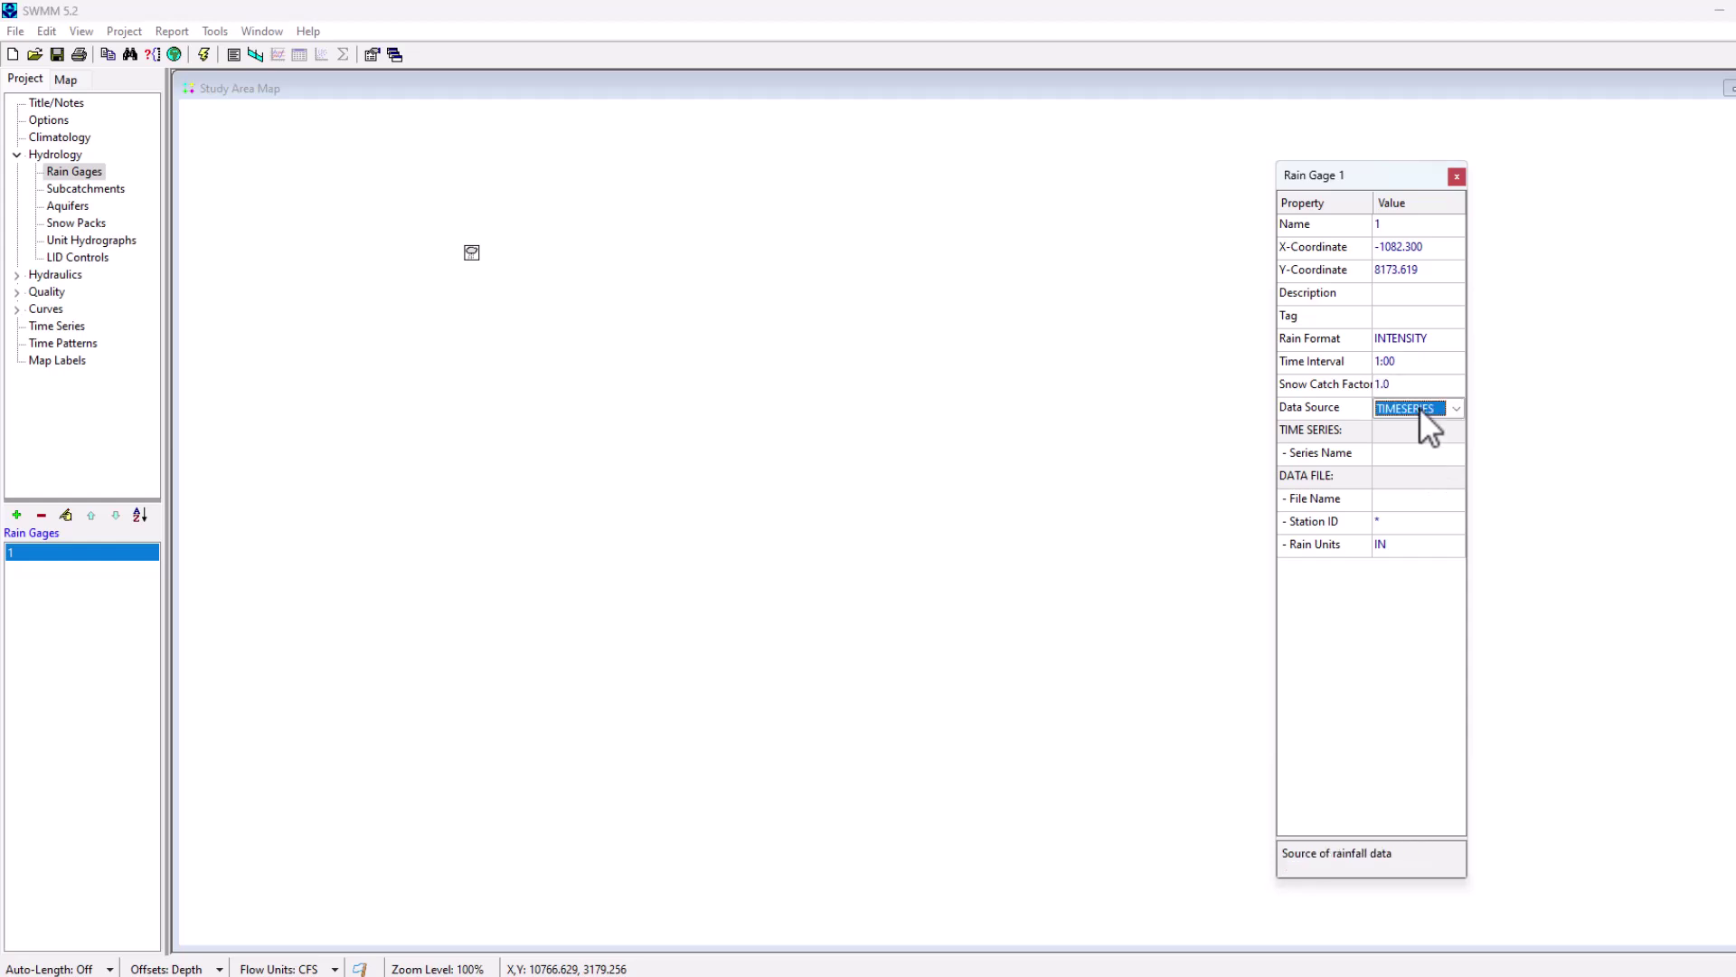
click(1457, 411)
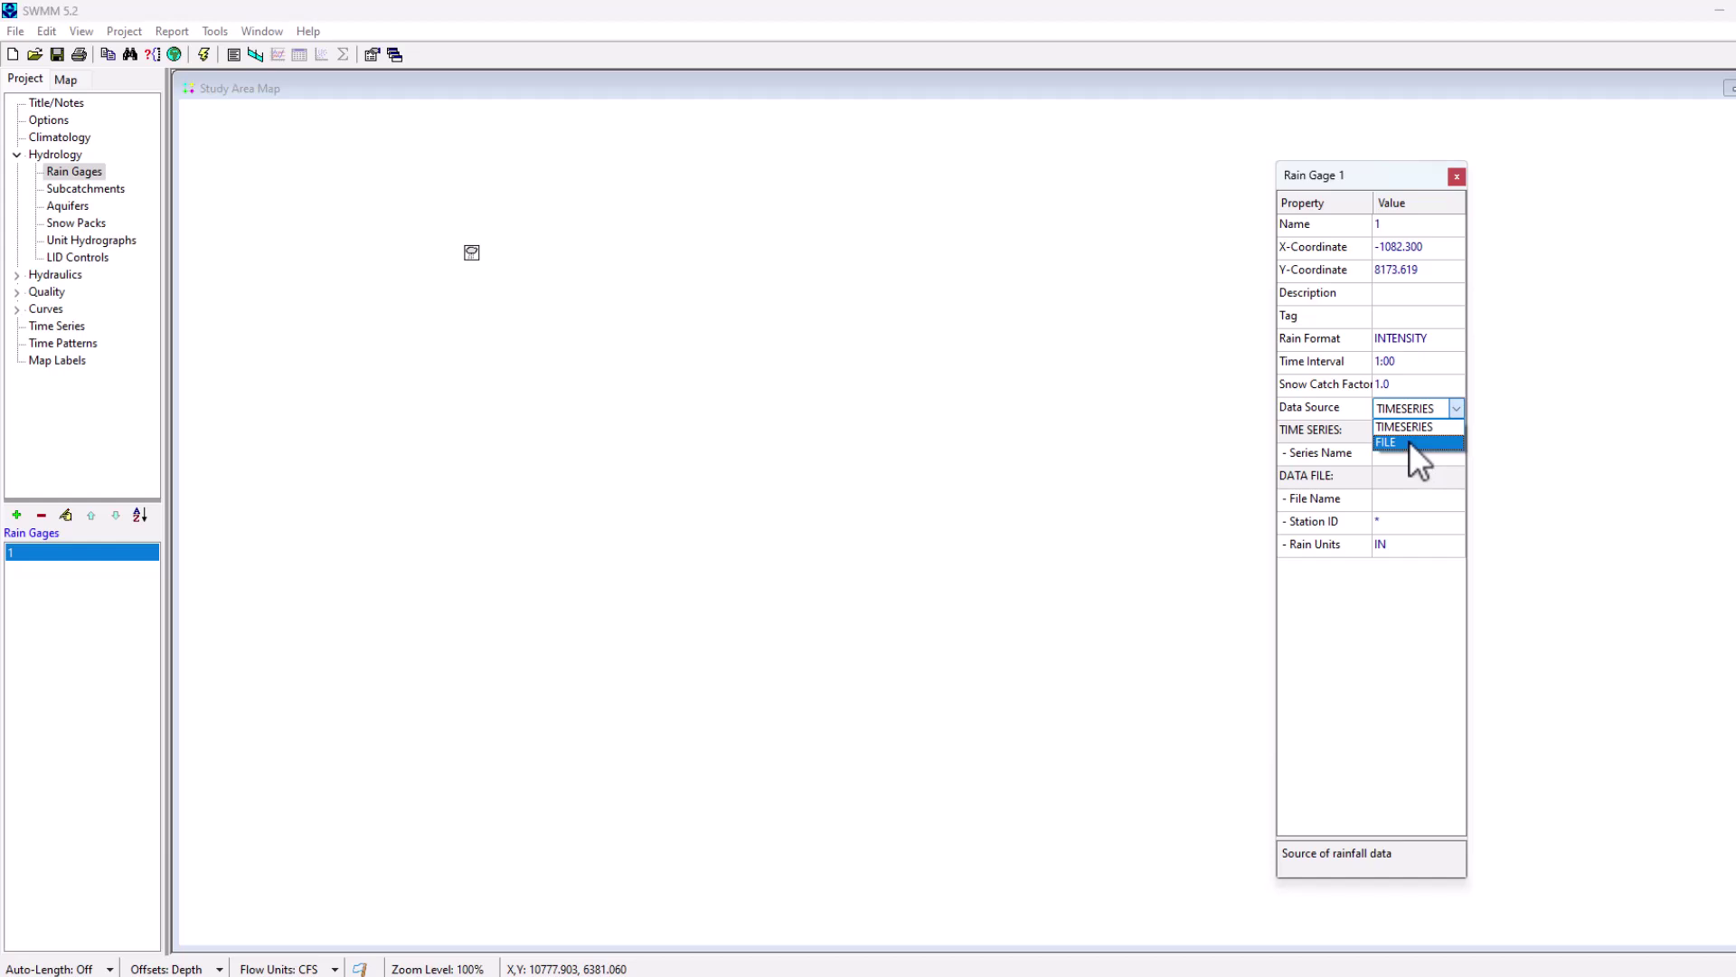
click(1439, 454)
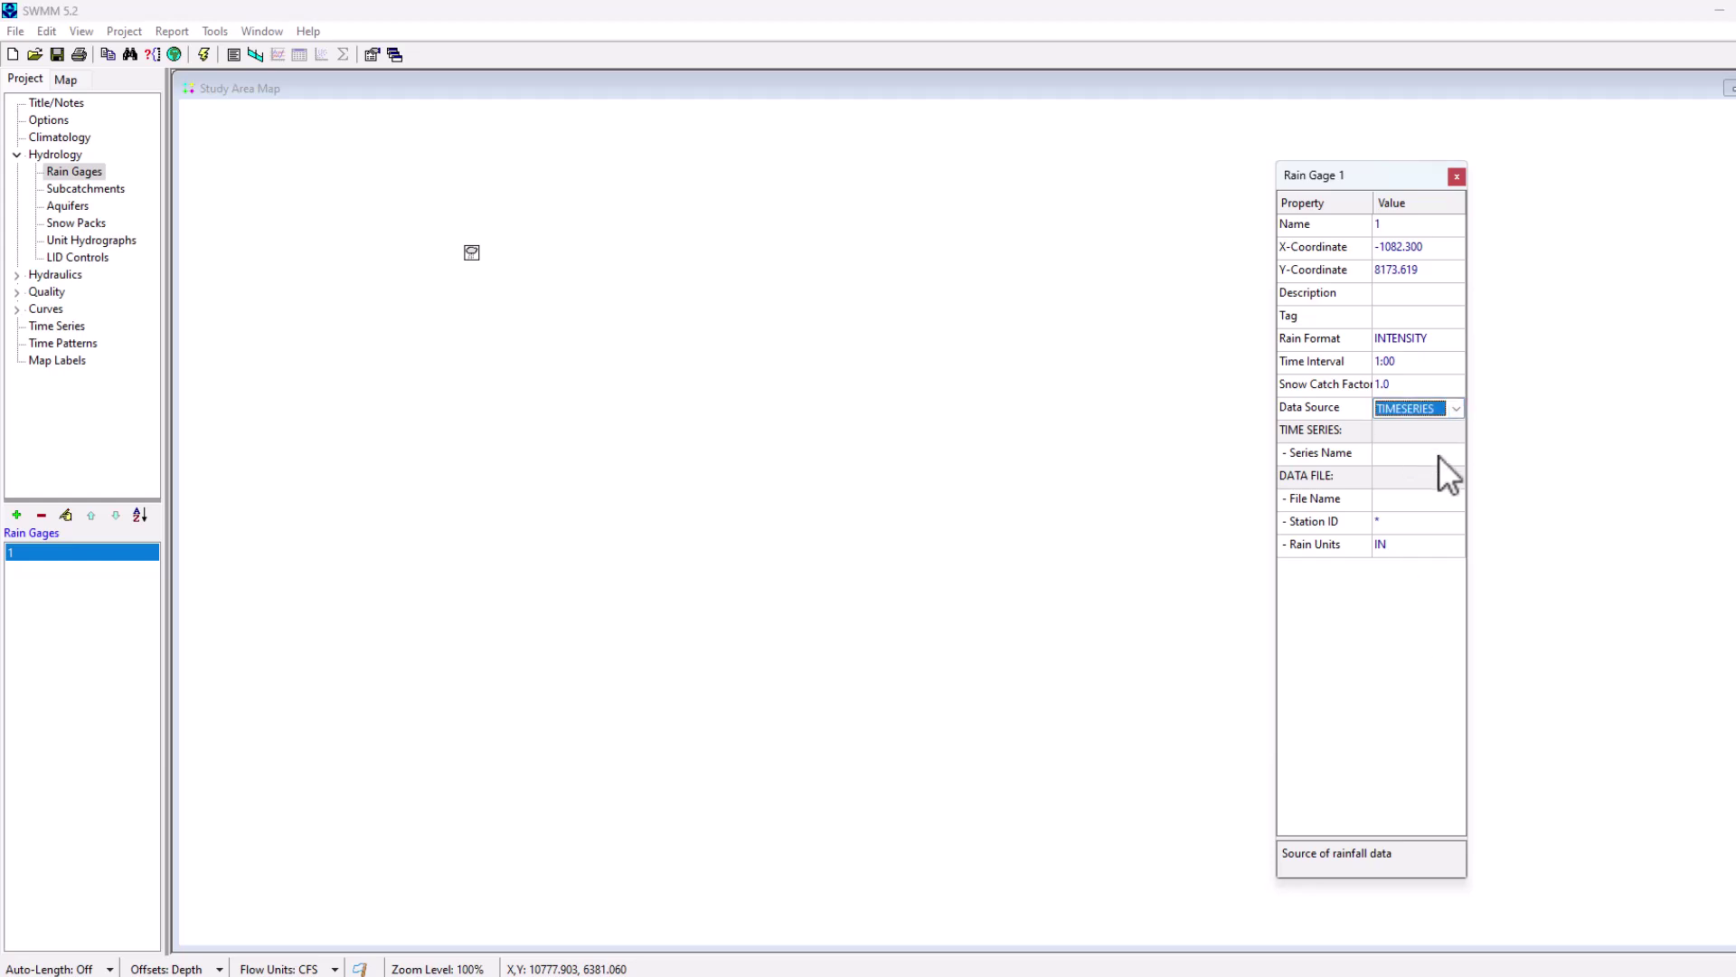
click(1427, 453)
click(1456, 453)
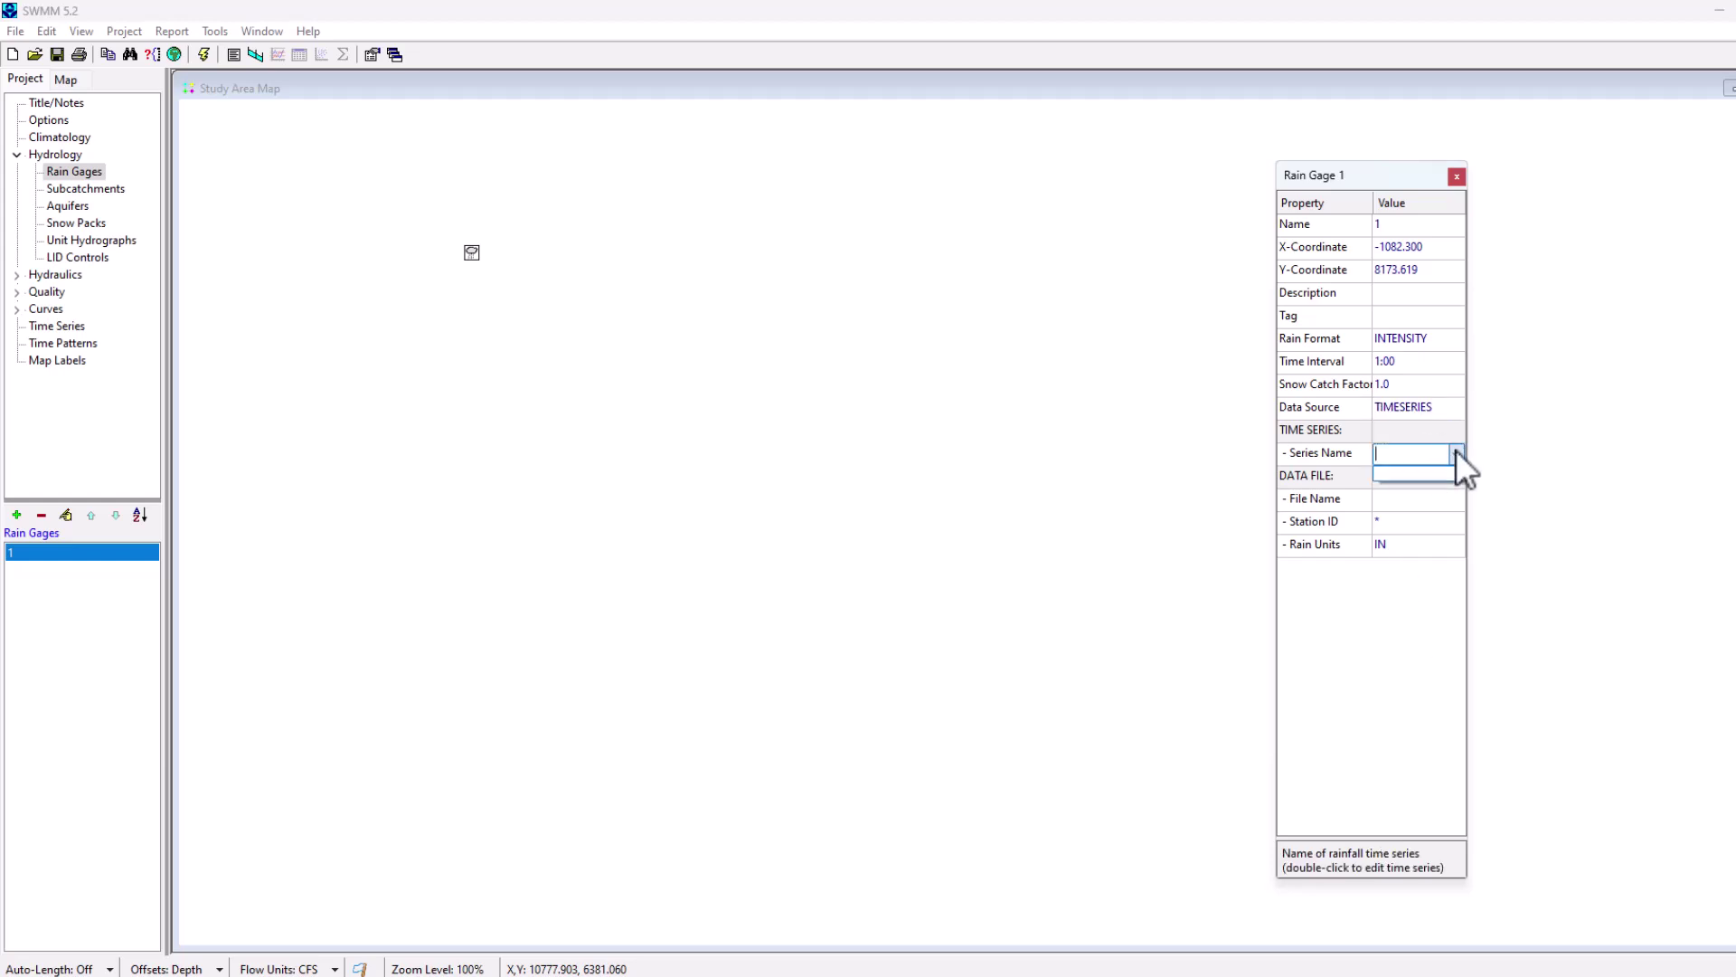
click(1399, 453)
Keep the rain units as inches and switch the rain gage's data source to FILE.
click(1398, 545)
click(1453, 545)
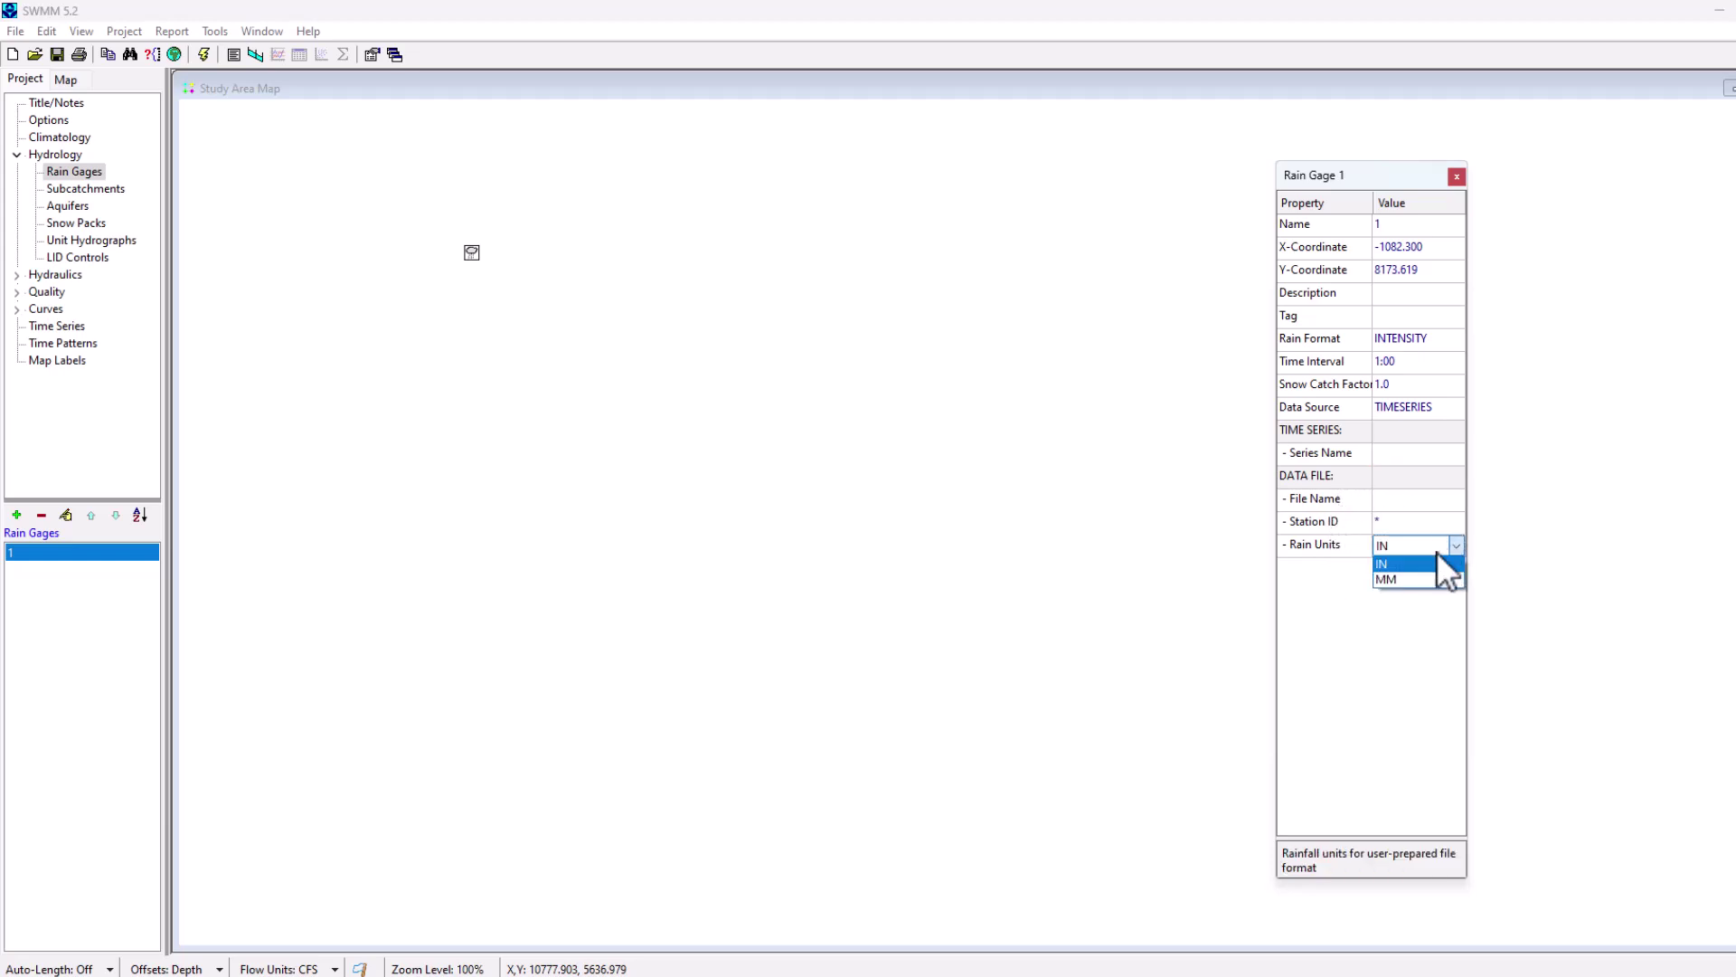
click(1356, 611)
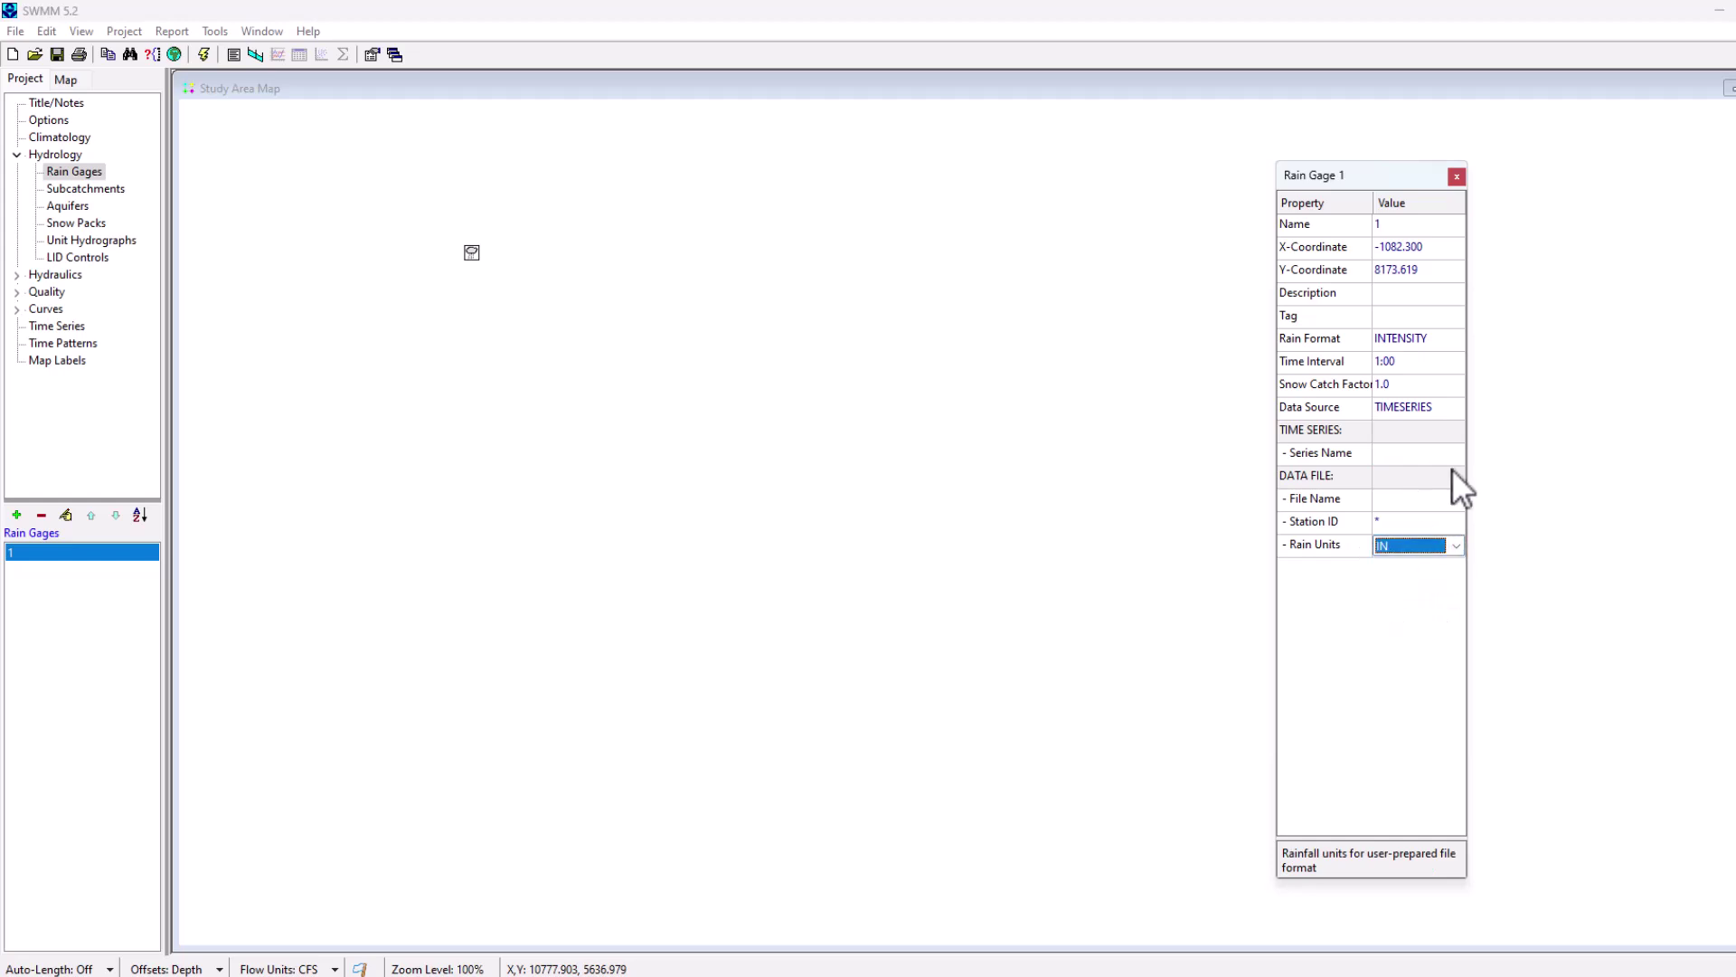
click(1409, 404)
click(1456, 409)
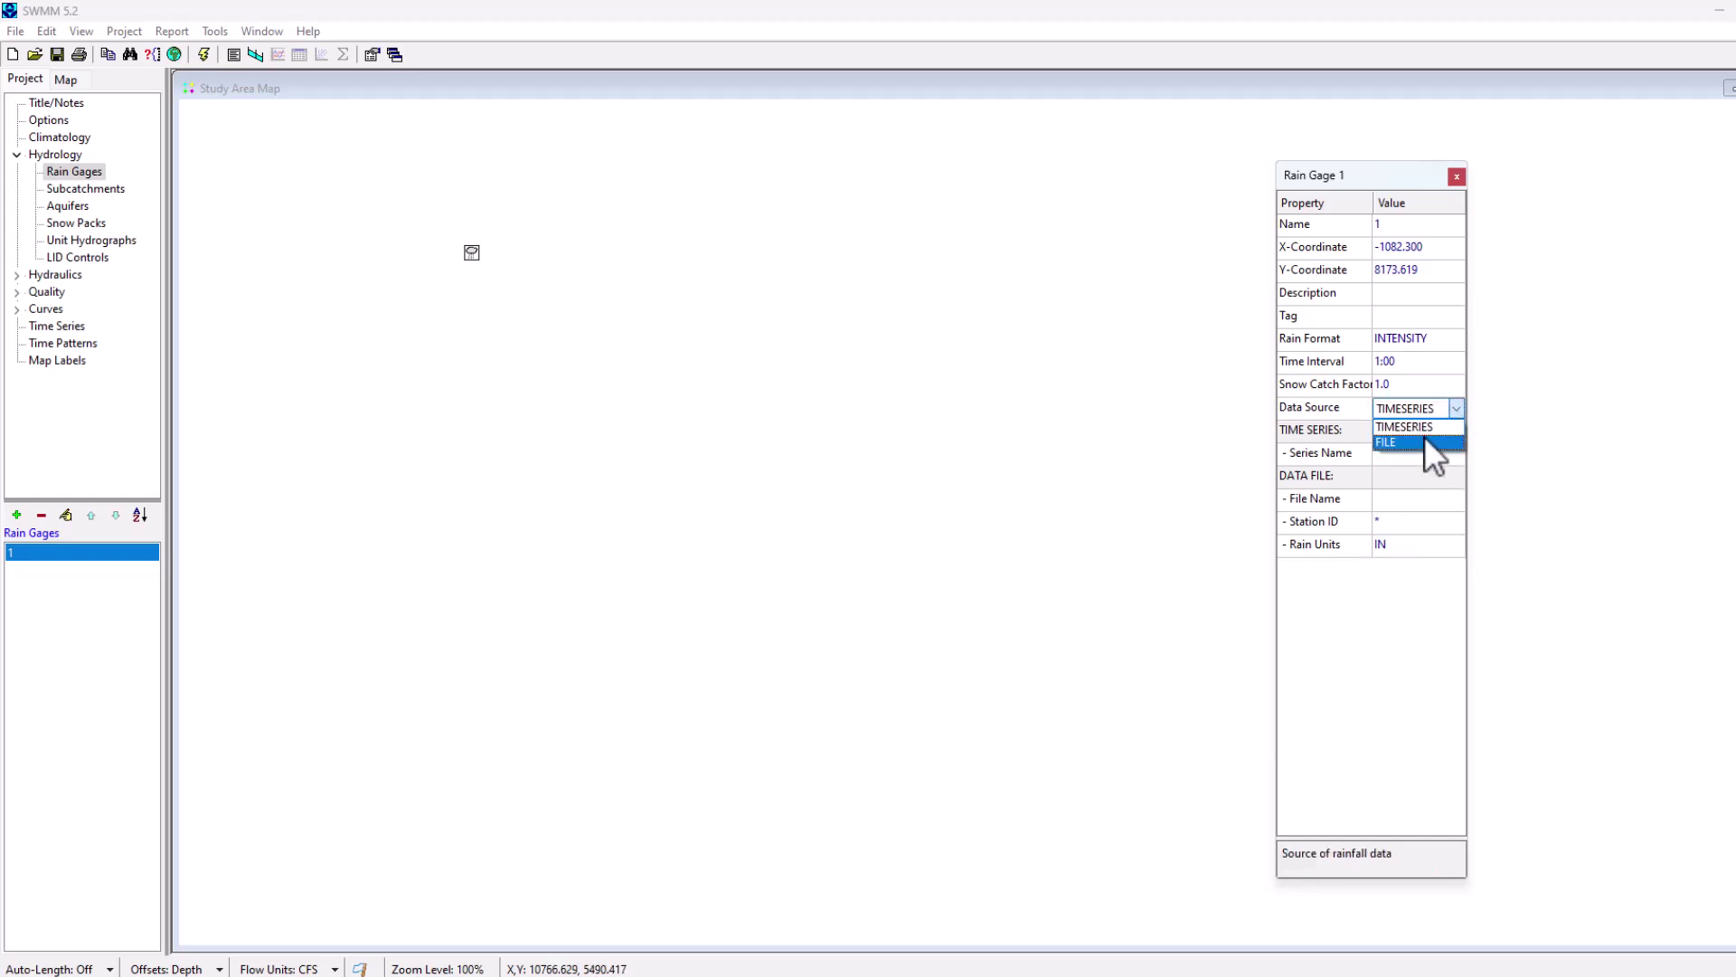
click(1425, 440)
Assign sta310301.dat as the rain data file, then review the data source choices again.
click(1447, 452)
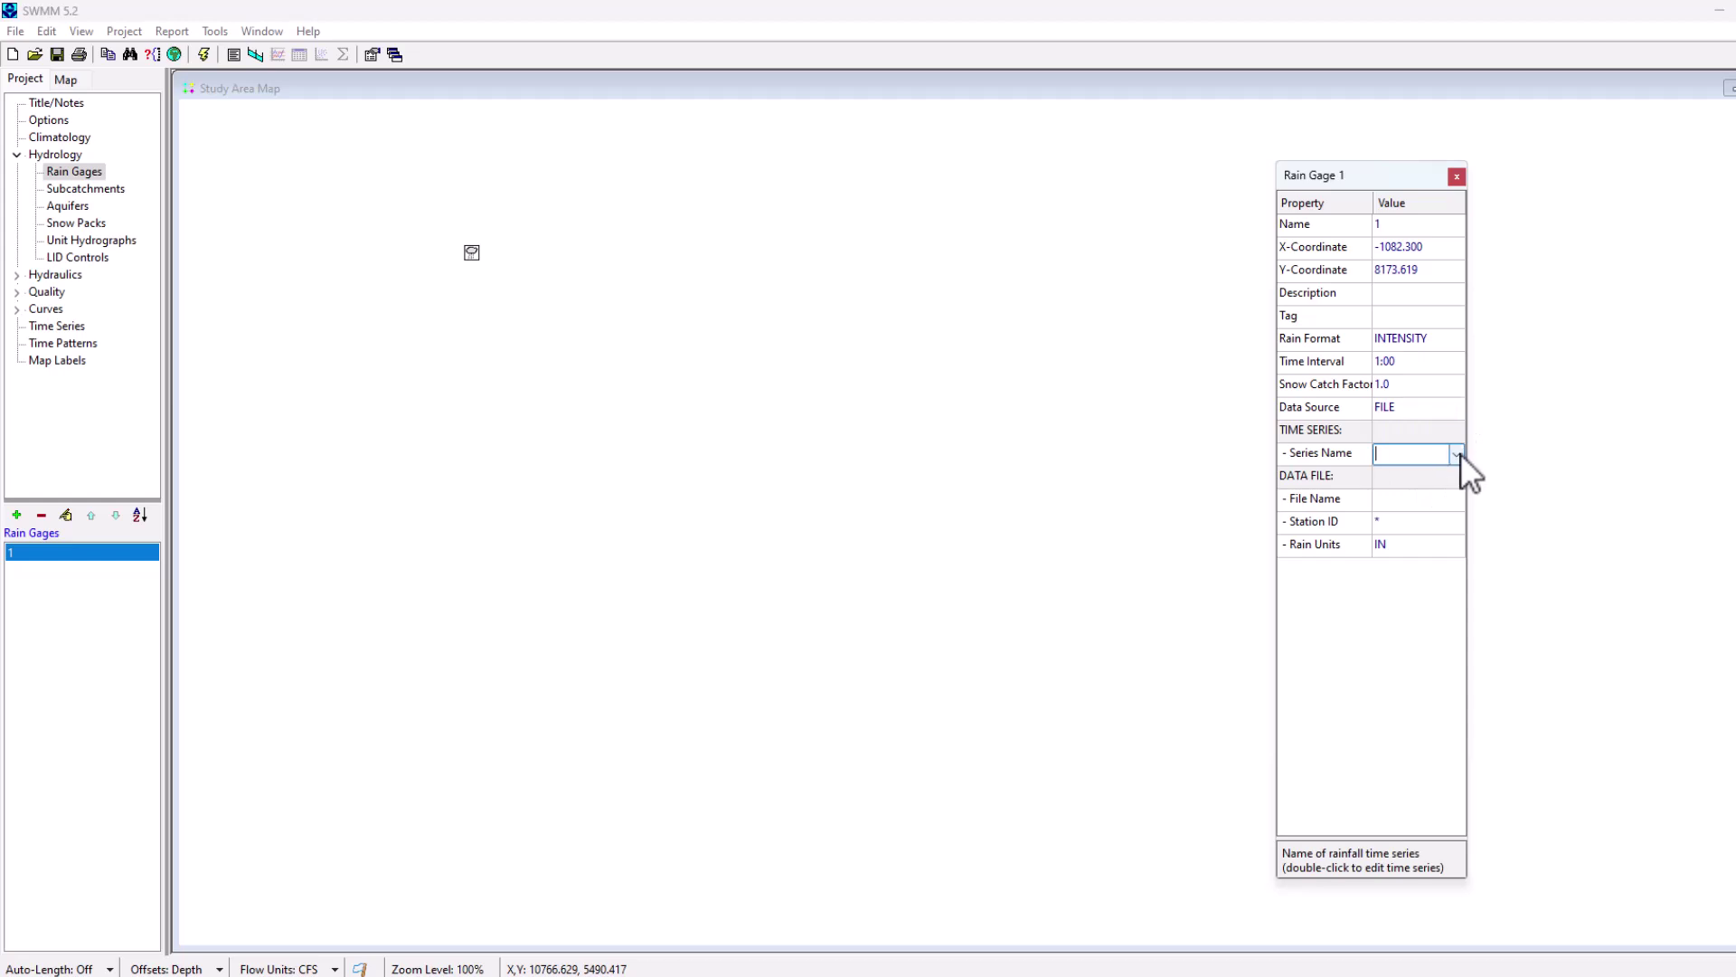
click(1423, 519)
click(1436, 499)
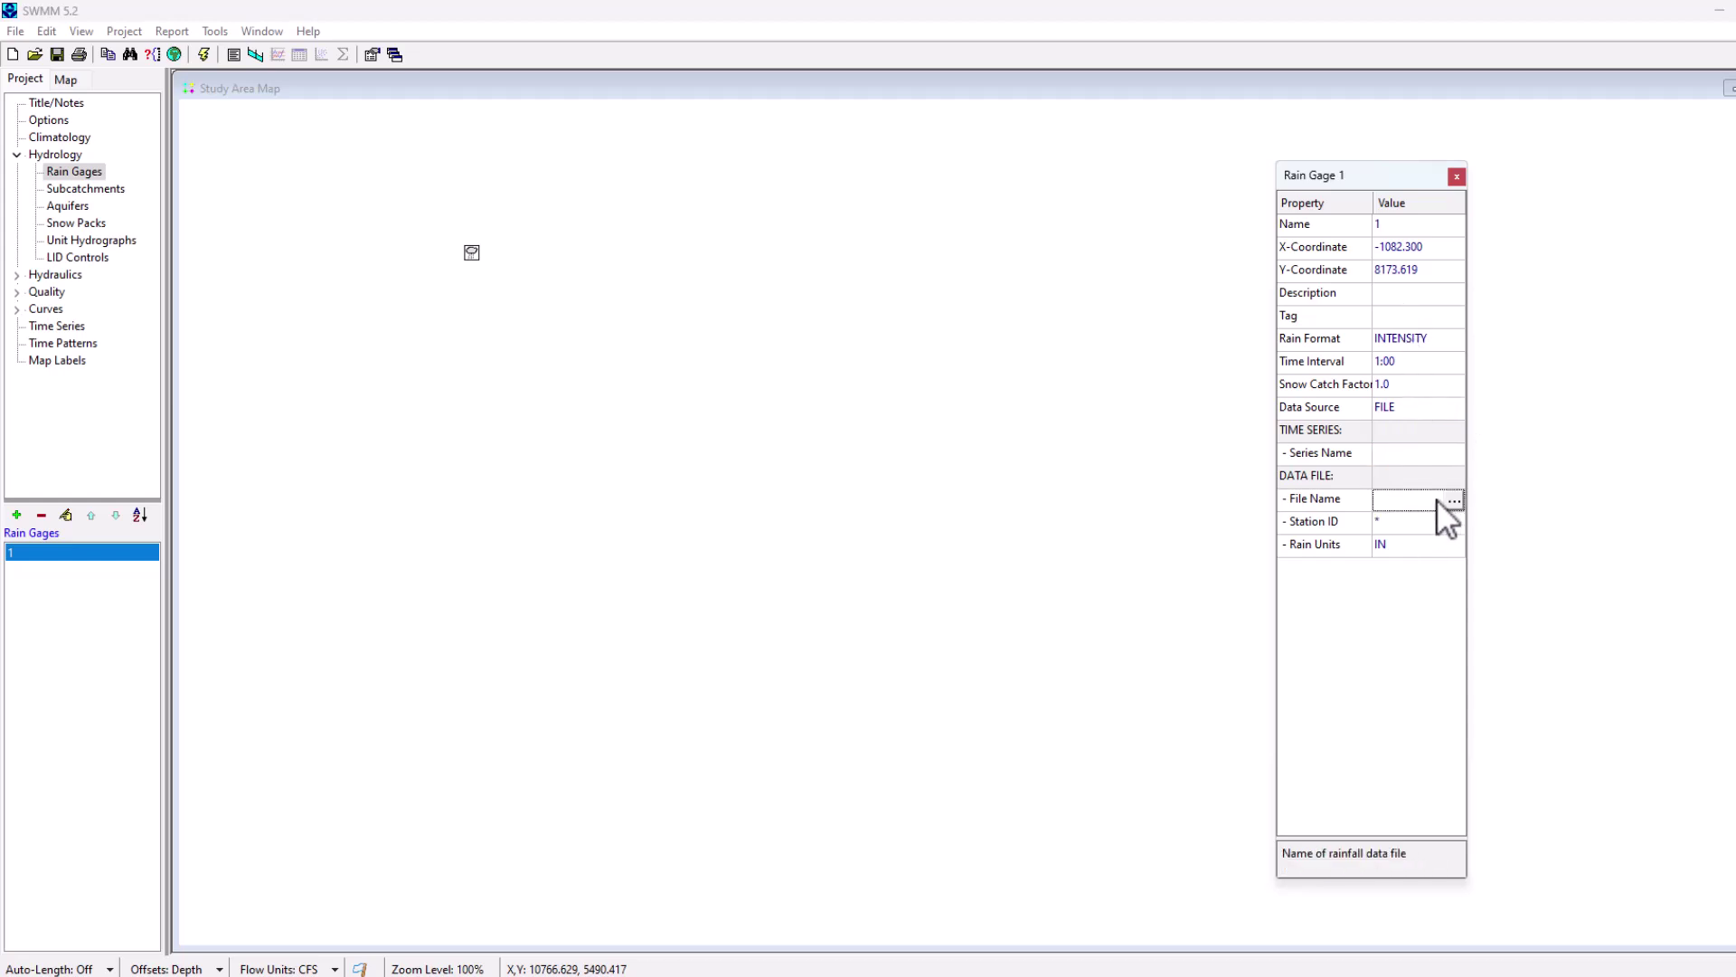
click(1454, 499)
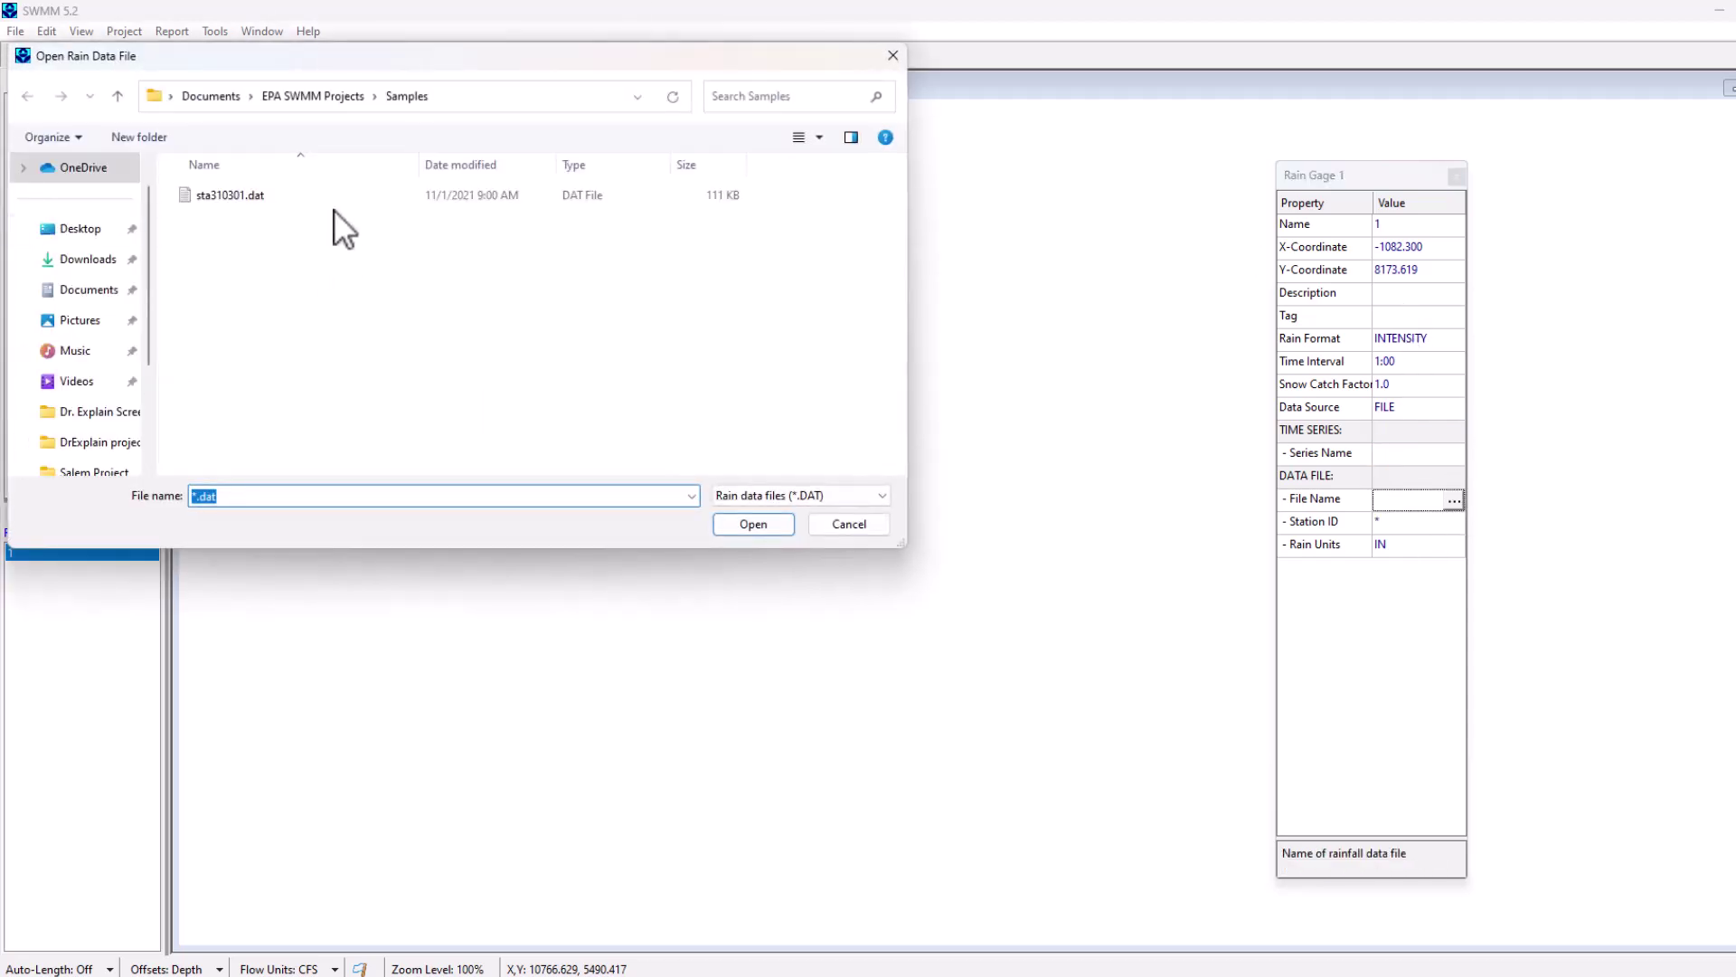
double_click(269, 194)
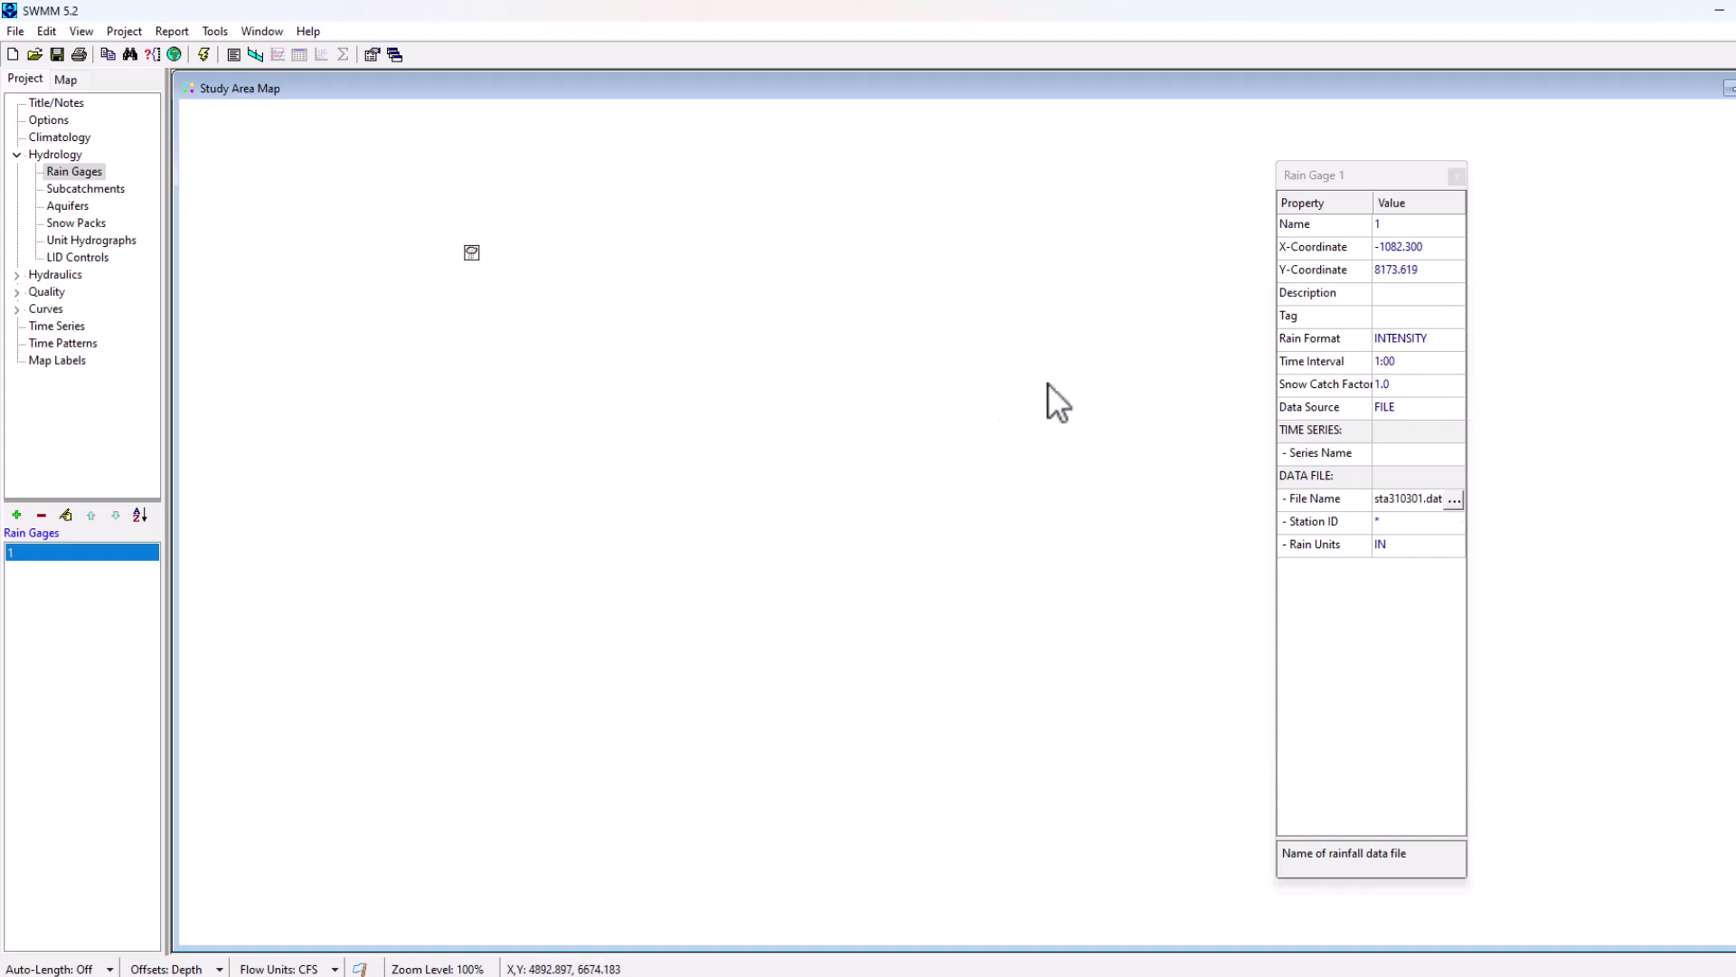
click(1425, 409)
click(1438, 411)
click(1456, 411)
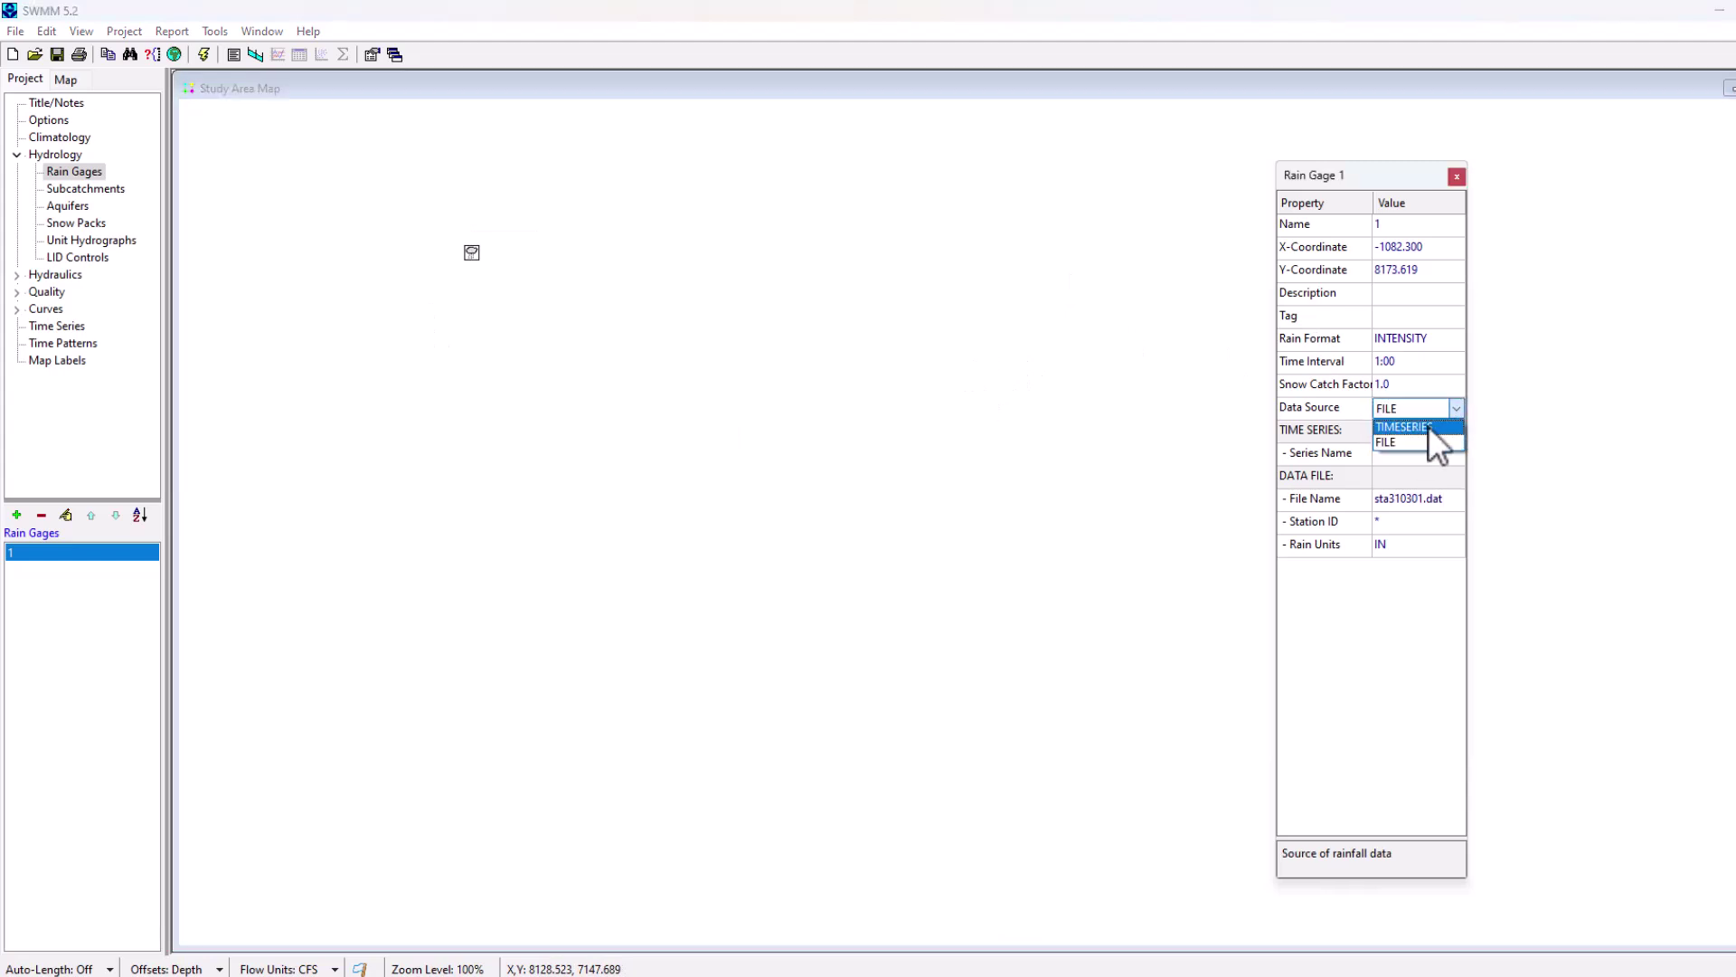
click(70, 325)
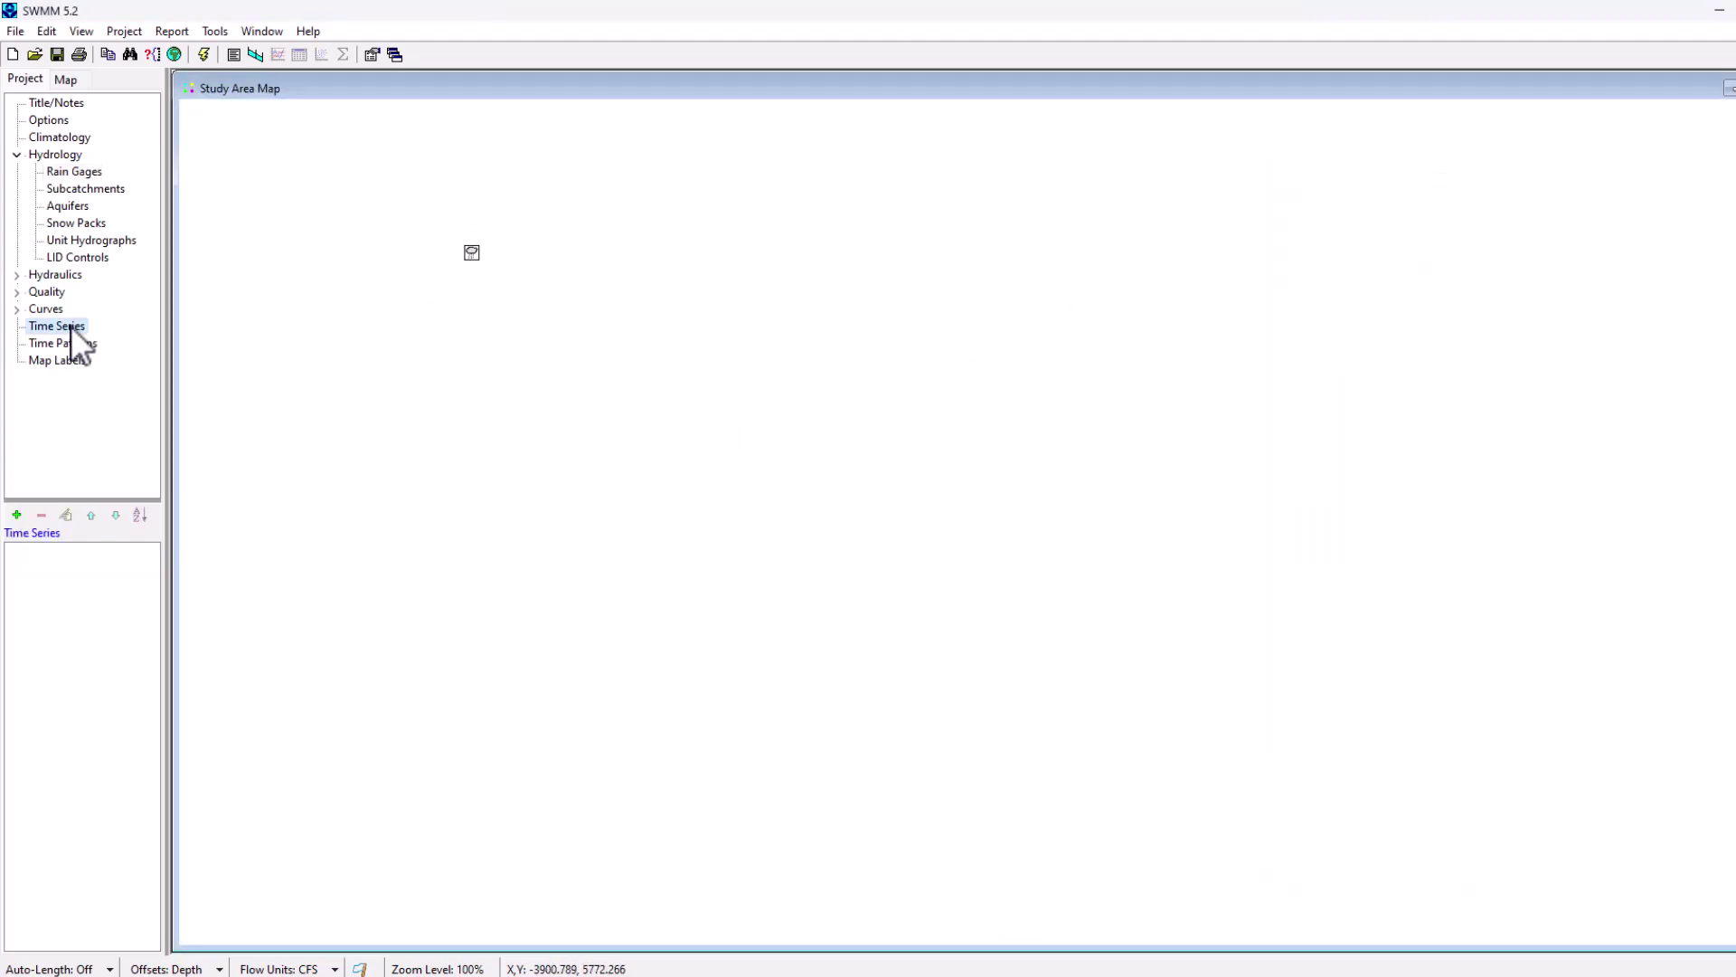
click(17, 515)
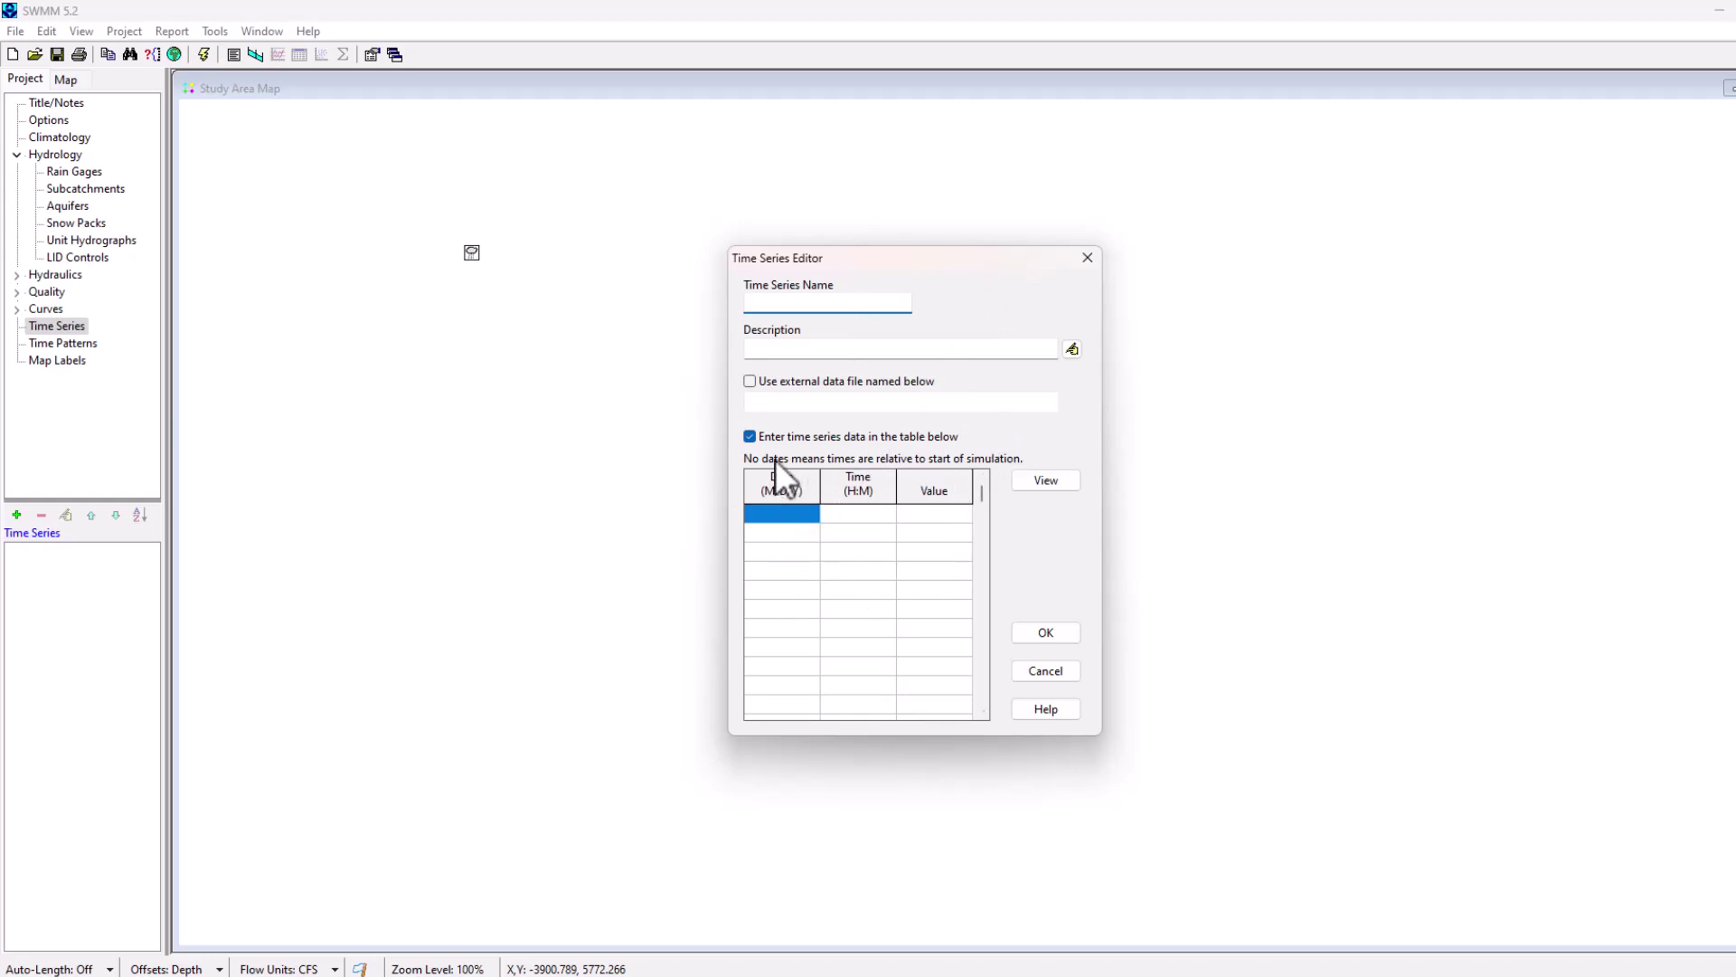
click(1086, 259)
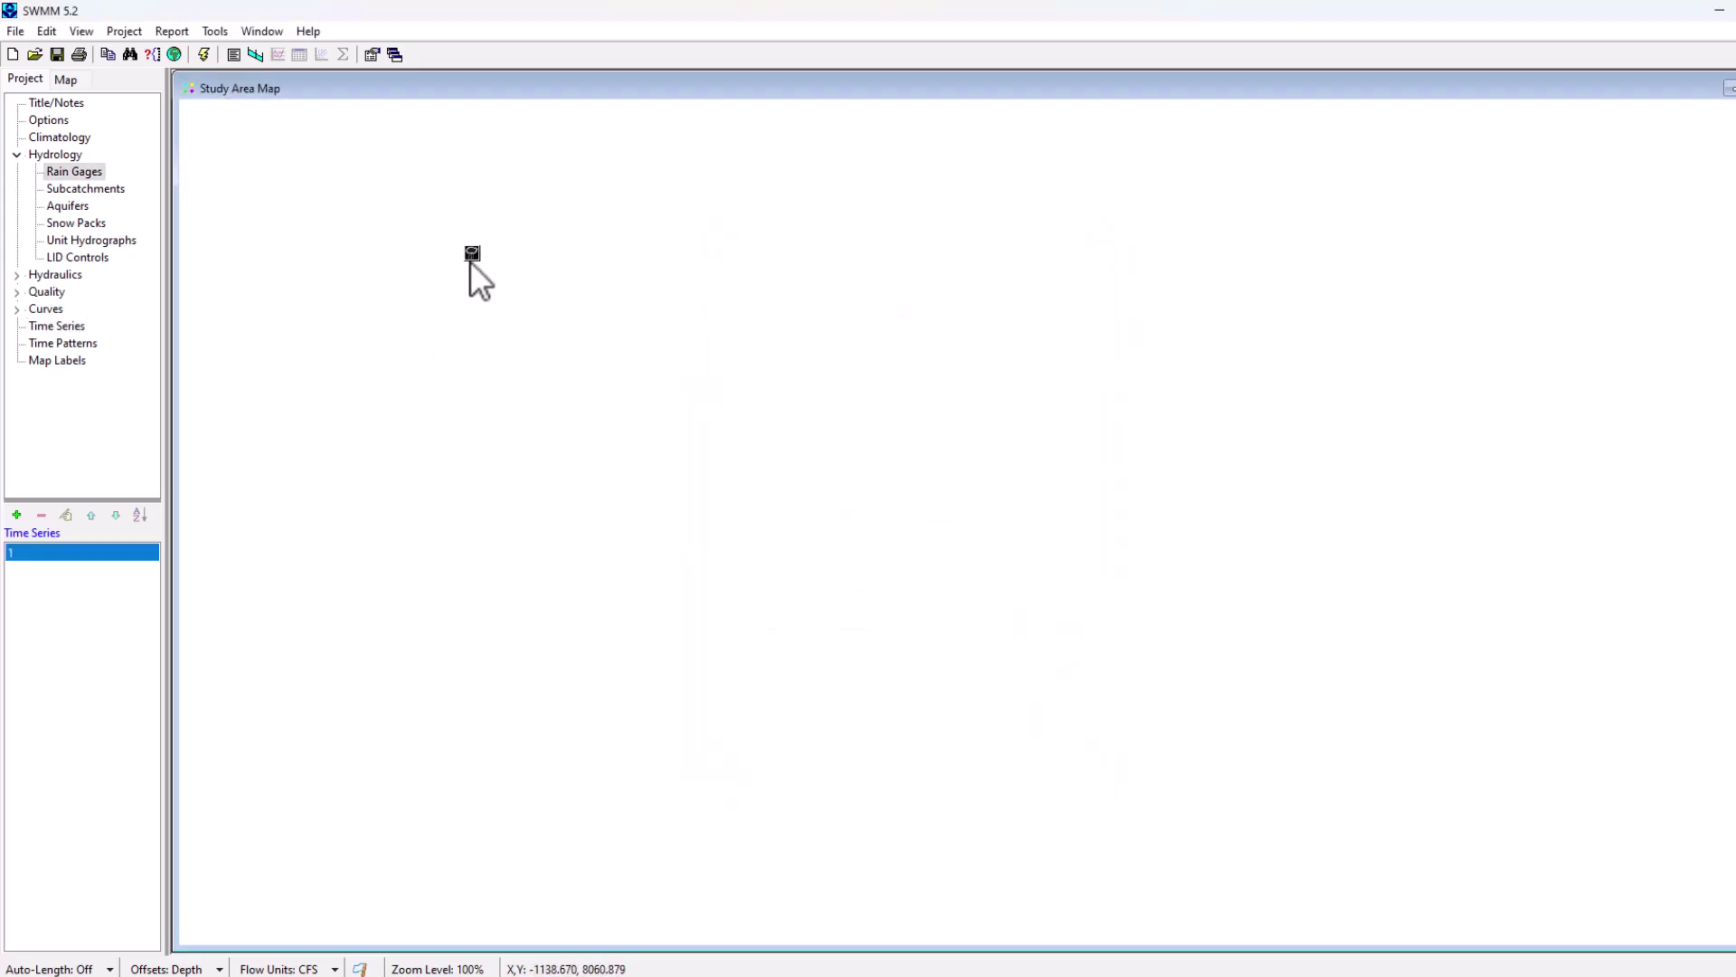
Open the sample model's RainGage properties and keep its data source as TIMESERIES.
click(470, 255)
double_click(472, 253)
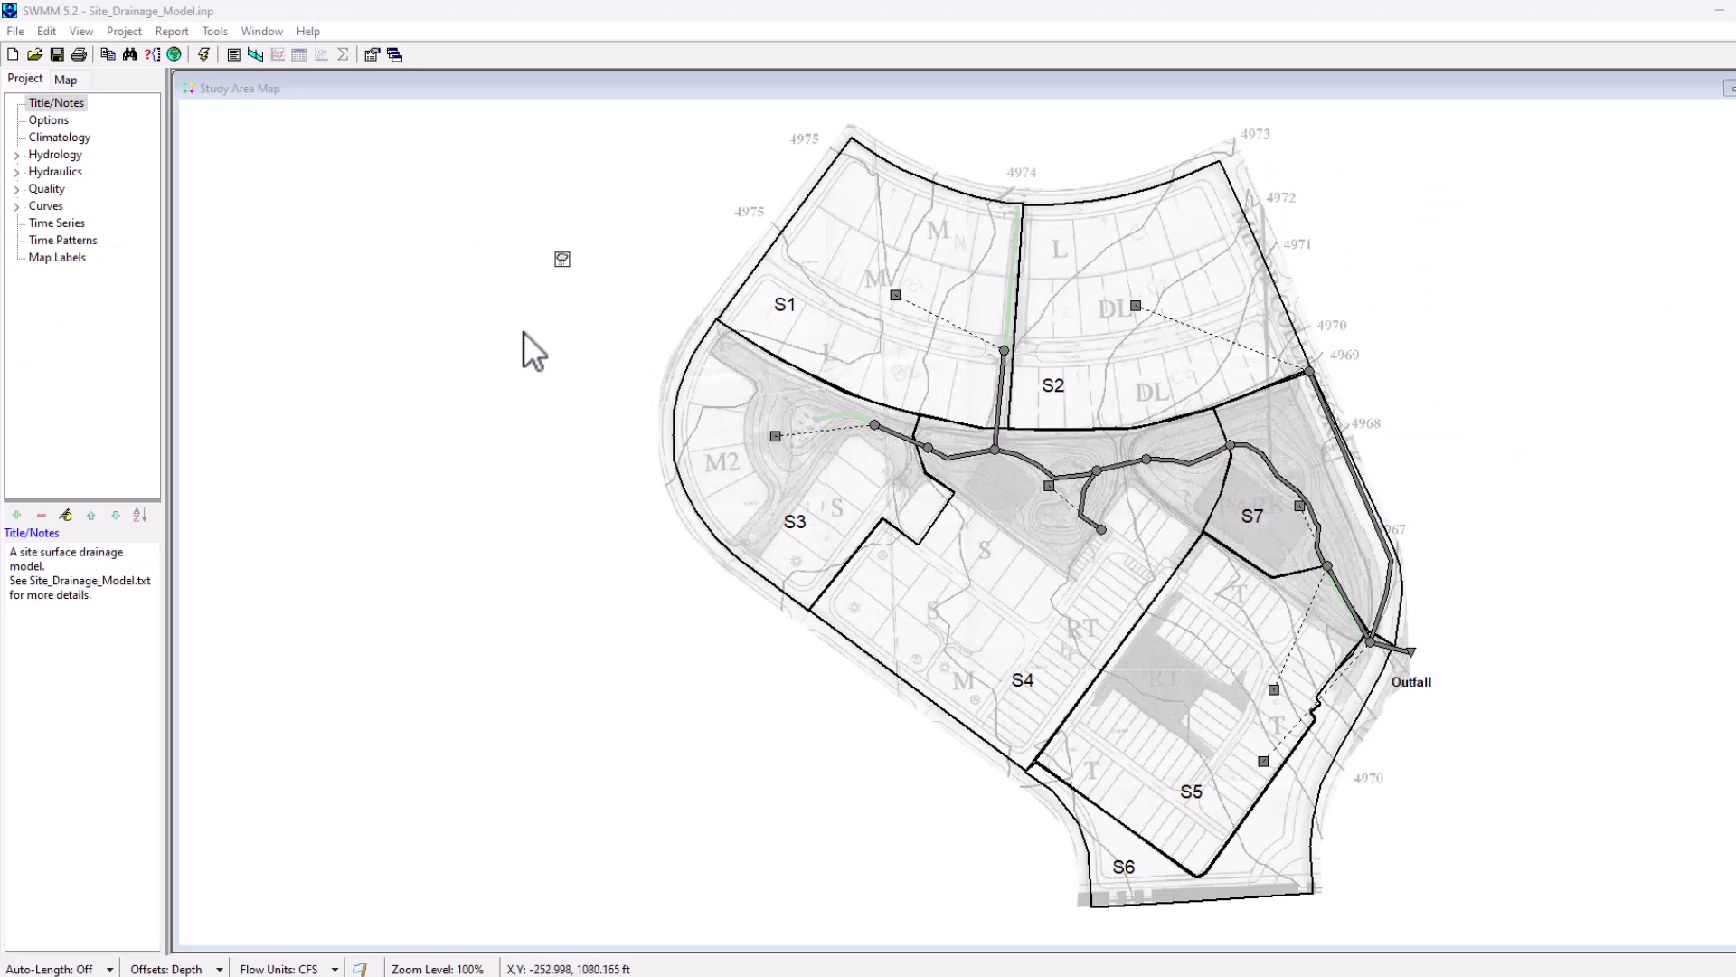
double_click(562, 260)
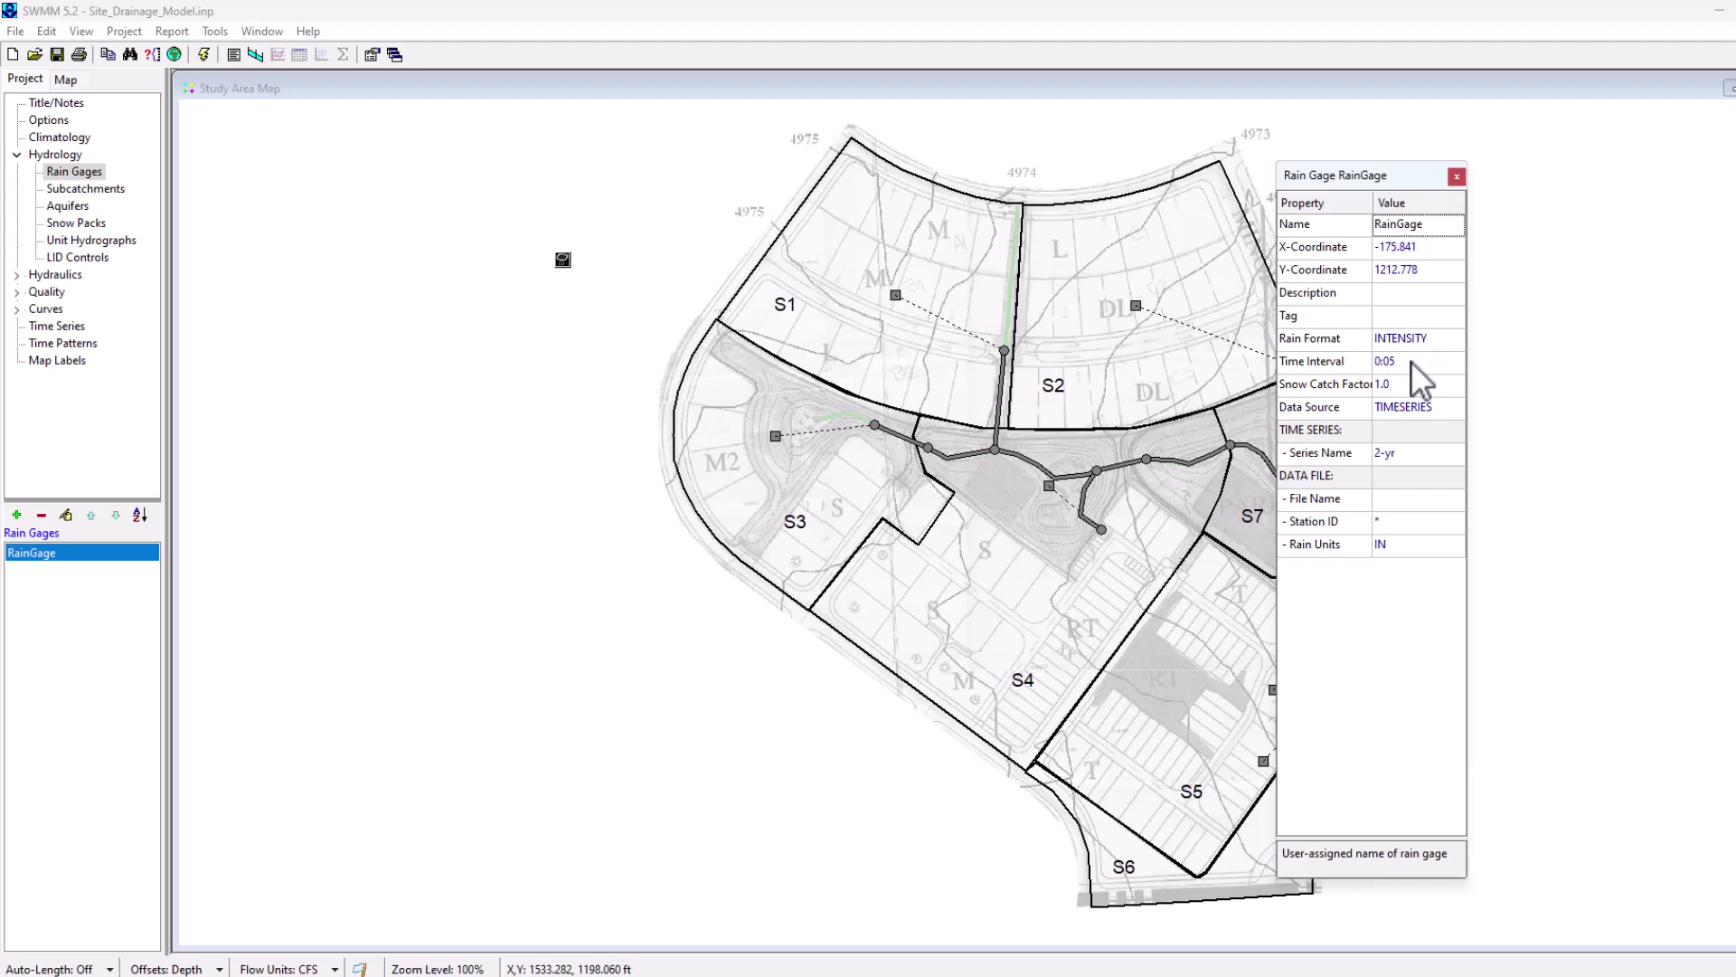
click(1410, 406)
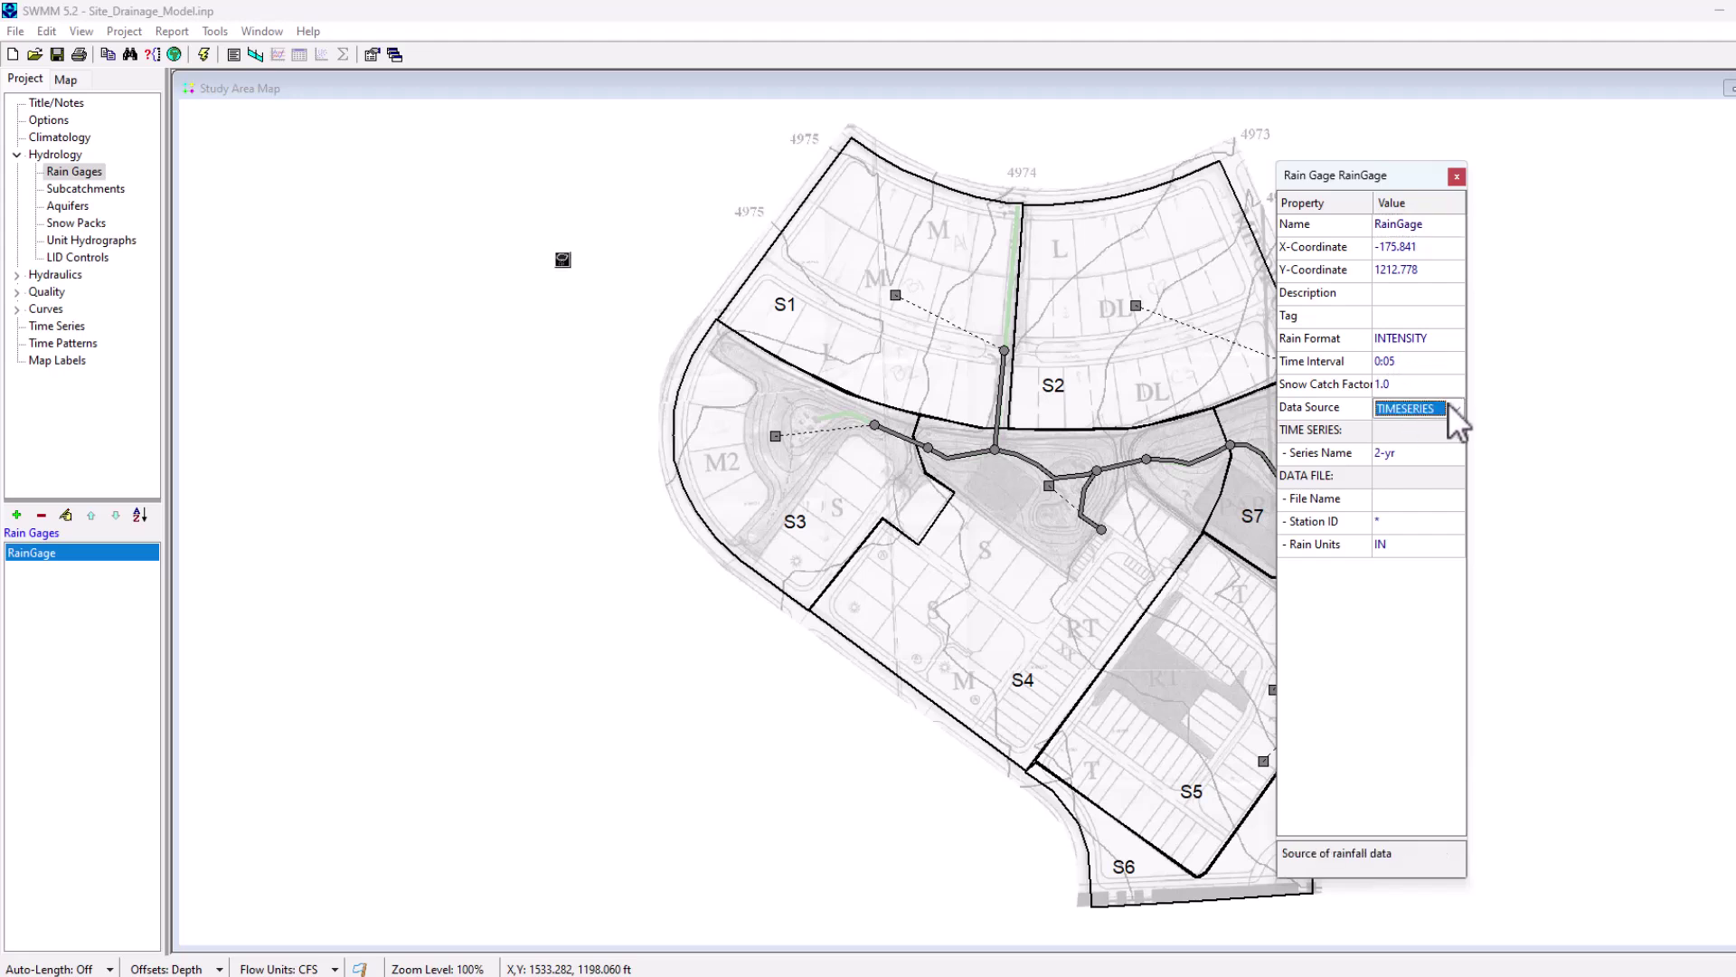
click(1452, 408)
click(1418, 637)
click(35, 327)
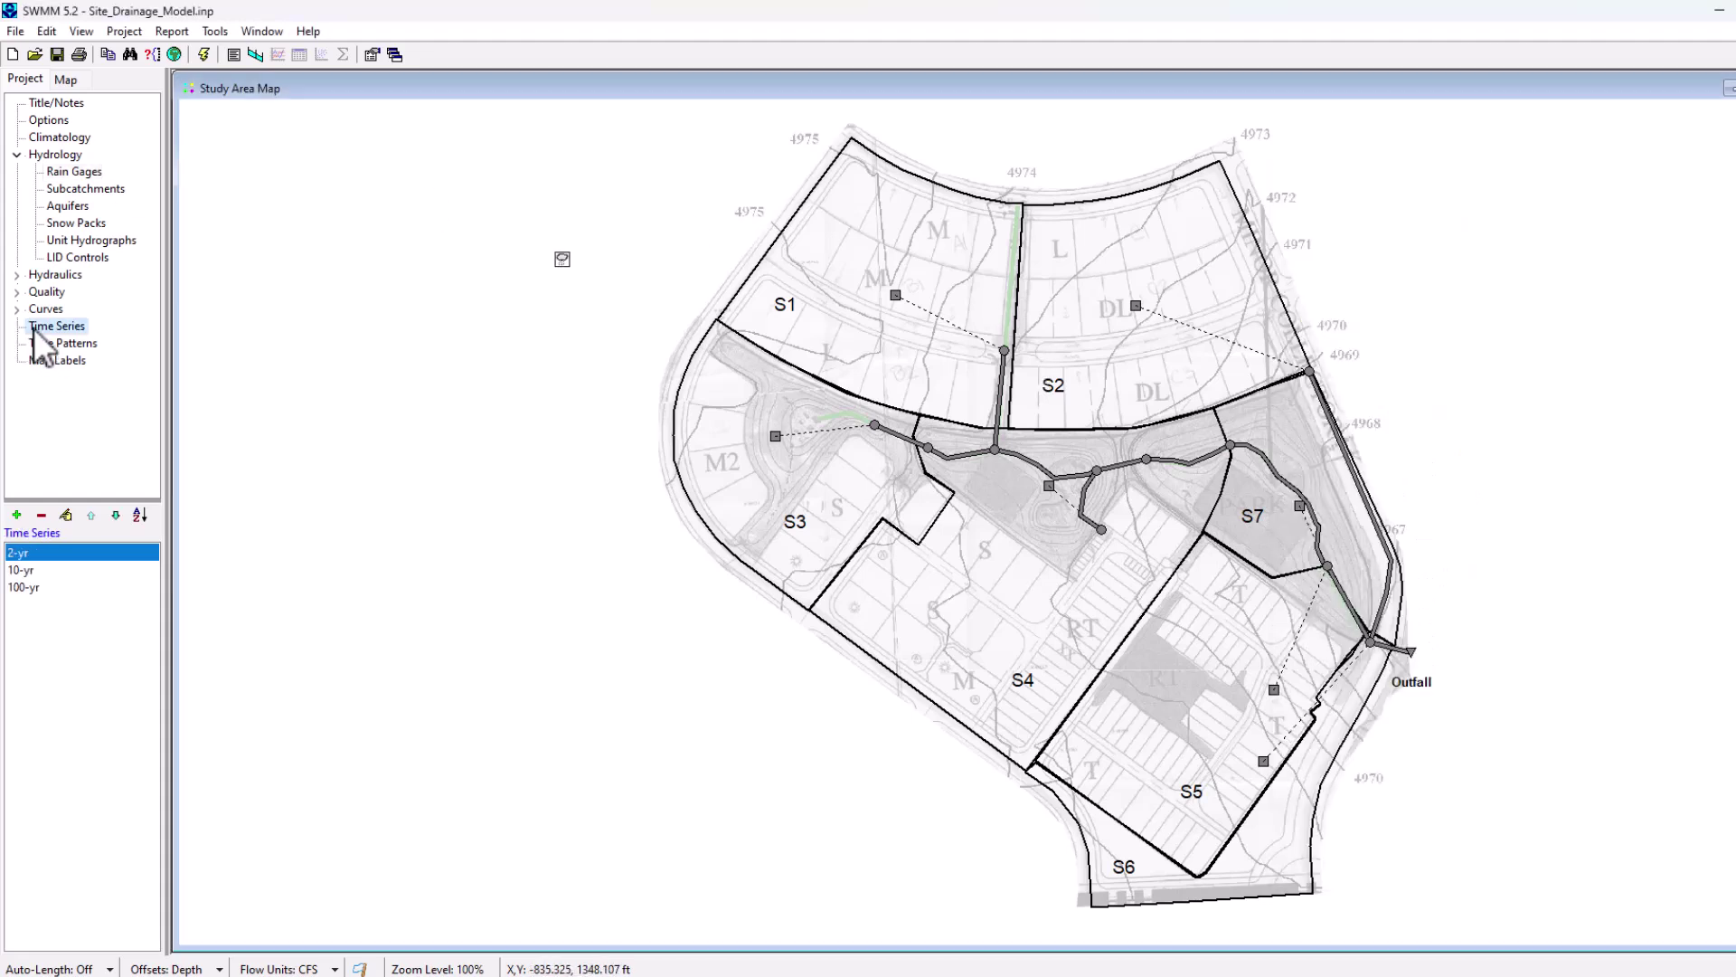
double_click(58, 554)
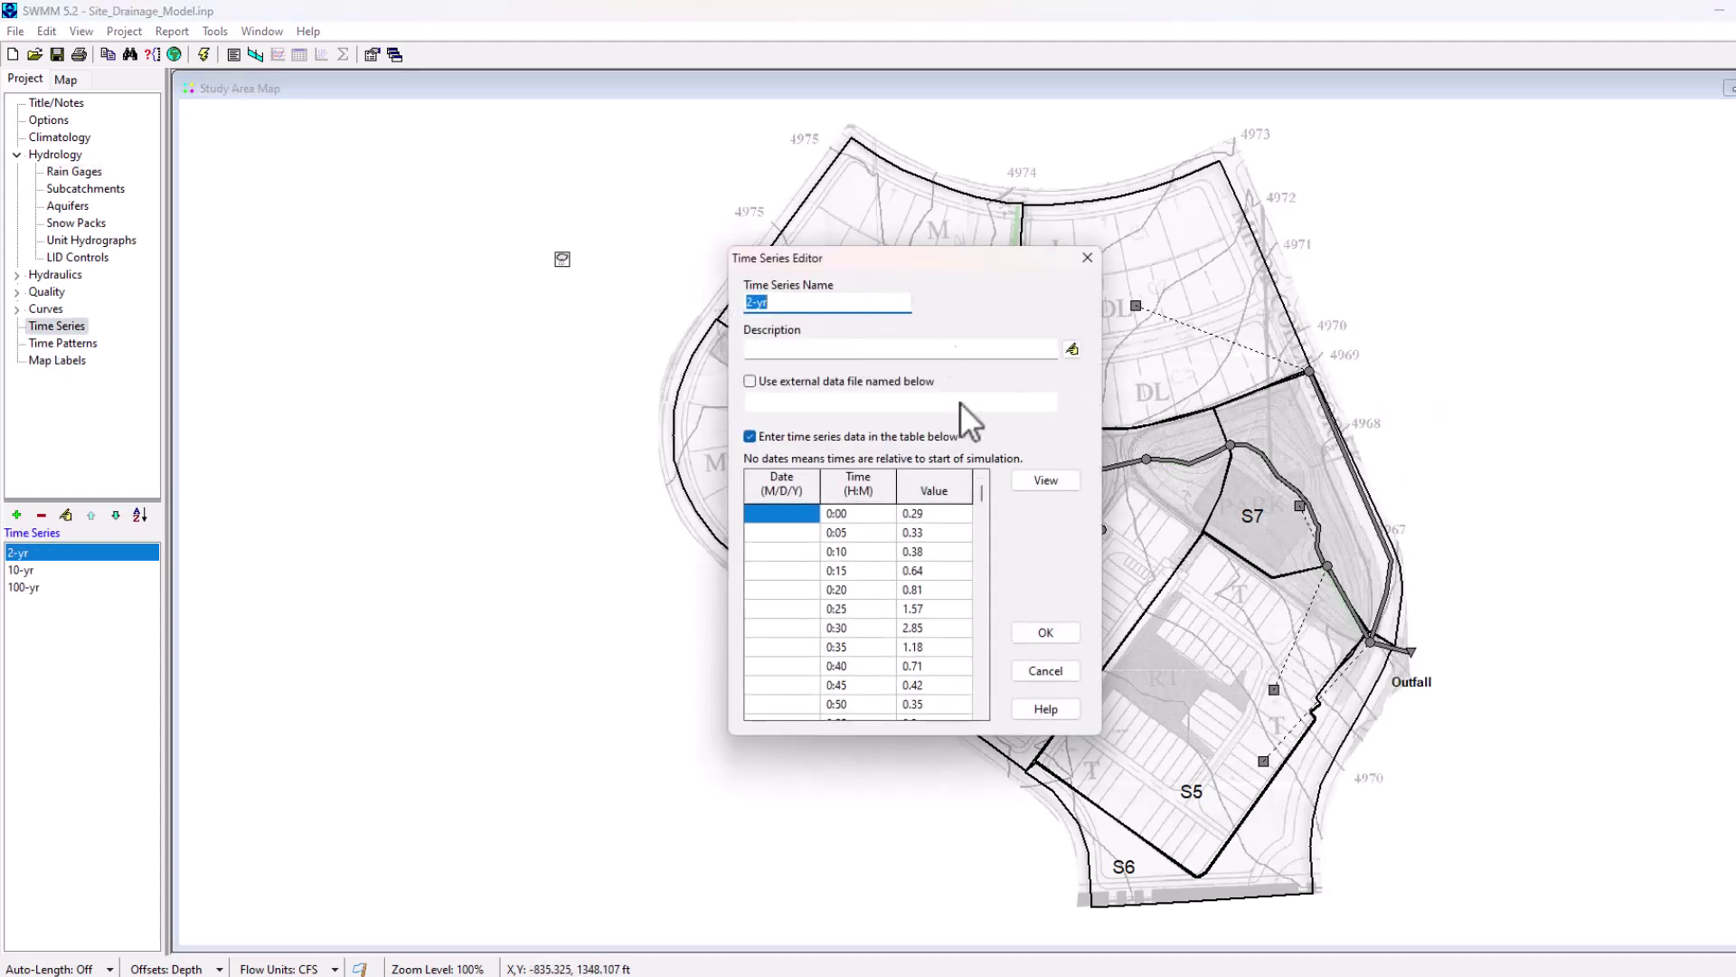
click(983, 493)
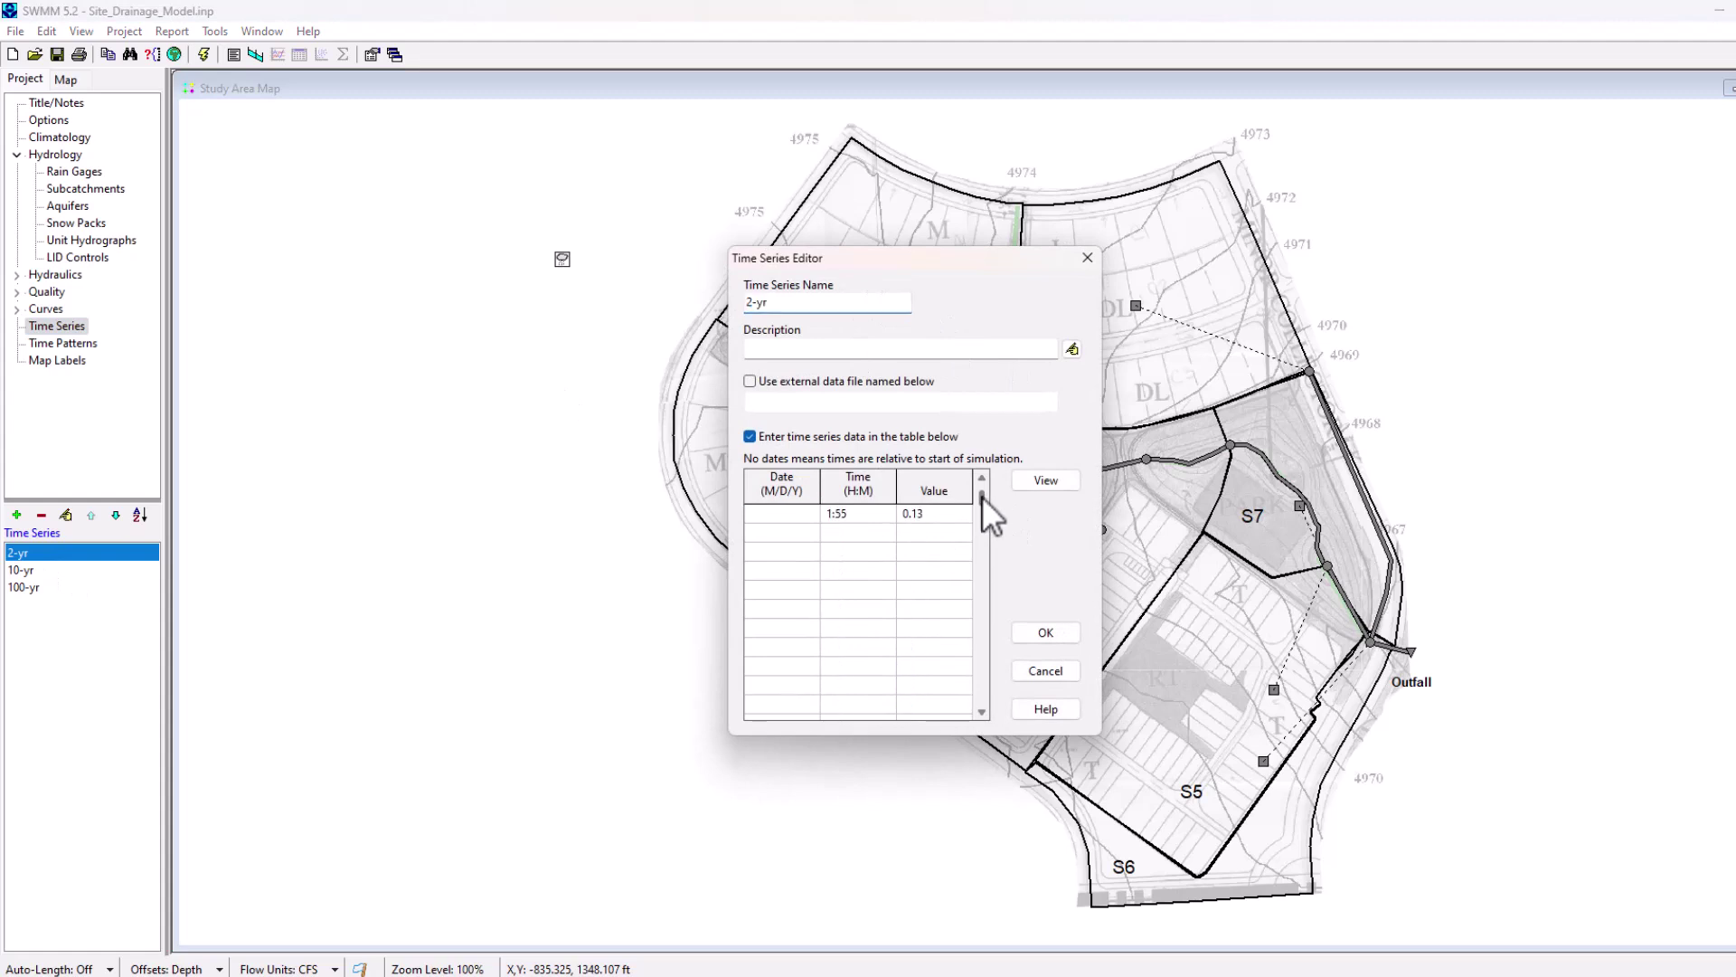
key(Down)
key(Down)
key(Down)
key(Down)
key(Down)
key(Down)
key(Down)
key(Down)
key(Down)
key(Down)
key(Down)
key(Down)
key(Down)
key(Down)
key(Down)
key(Down)
key(Down)
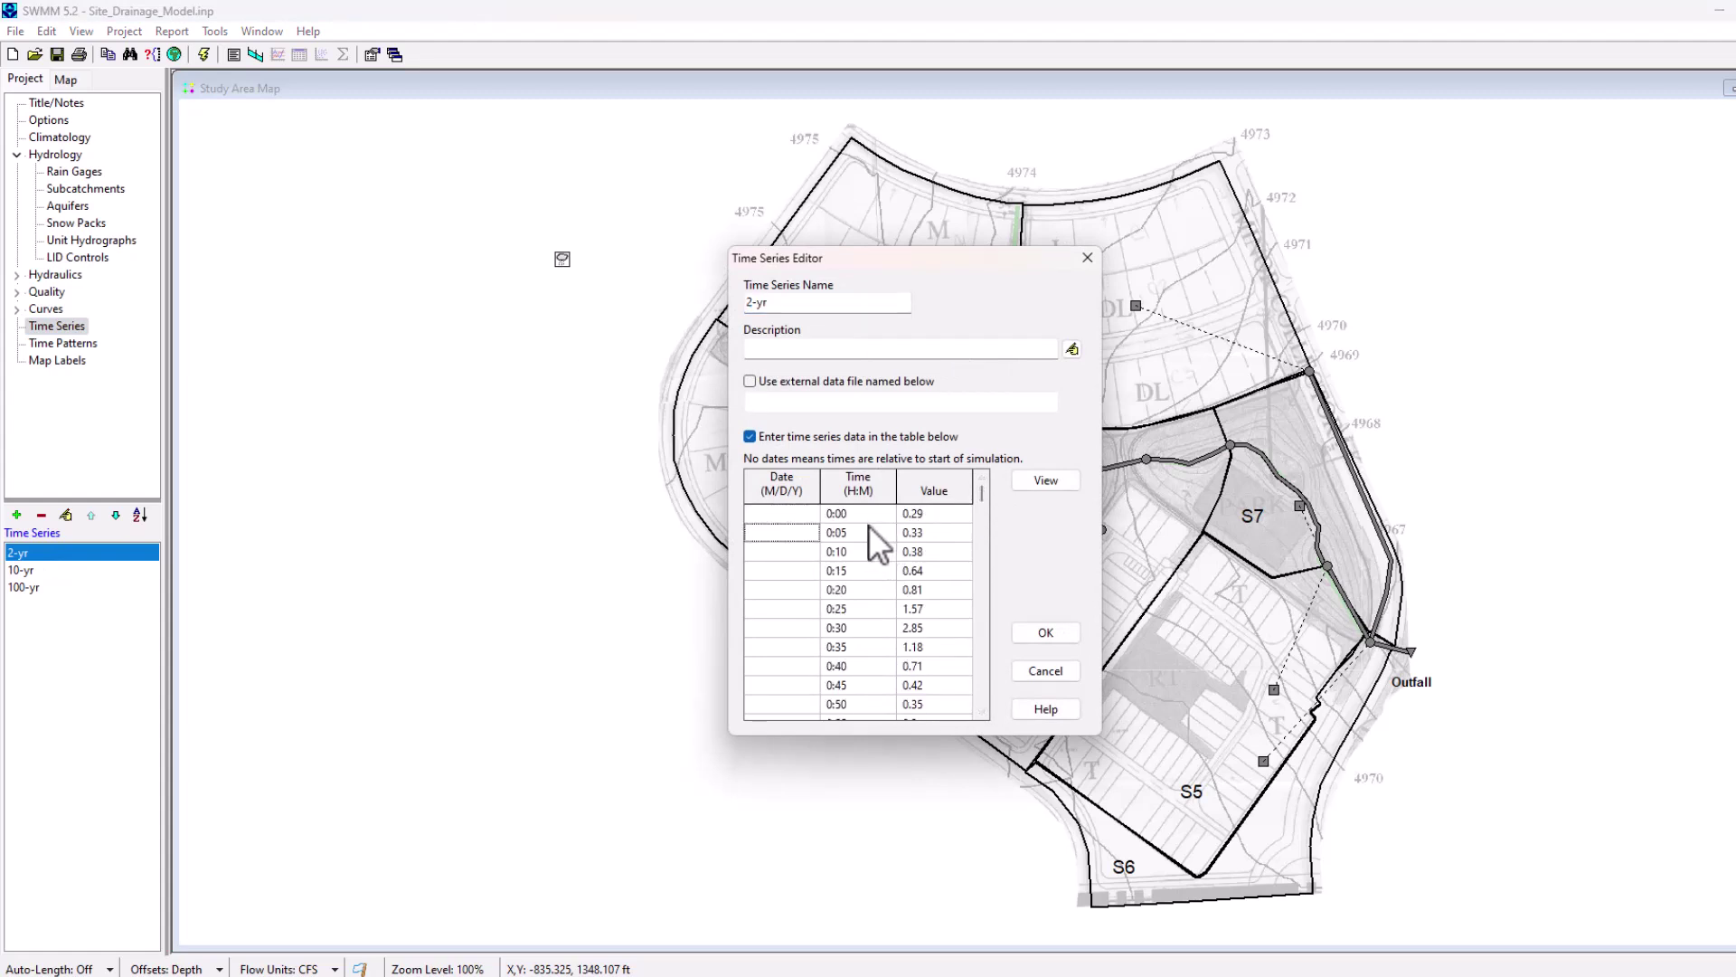
key(Down)
key(Down)
key(Down)
key(Down)
key(Down)
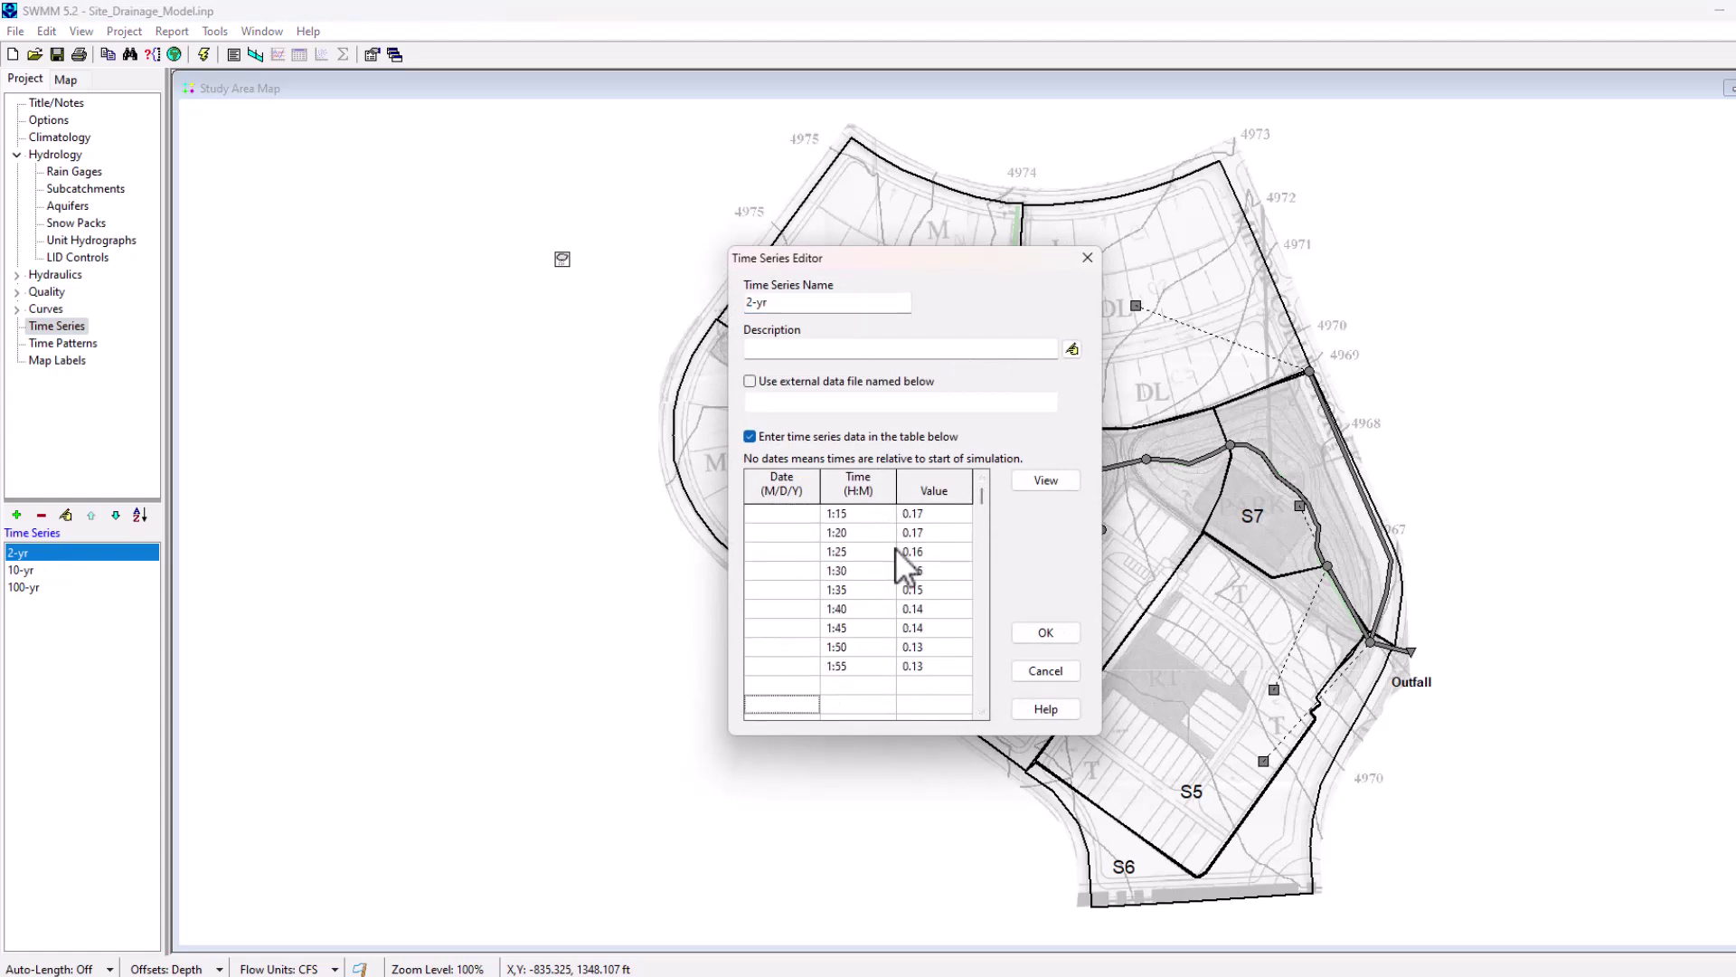
key(Up)
key(Up)
key(Up)
key(Up)
key(Up)
key(Up)
key(Up)
key(Up)
key(Up)
key(Up)
key(Up)
key(Up)
key(Up)
key(Up)
key(Up)
key(Up)
key(Up)
key(Up)
key(Up)
key(Up)
key(Up)
key(Up)
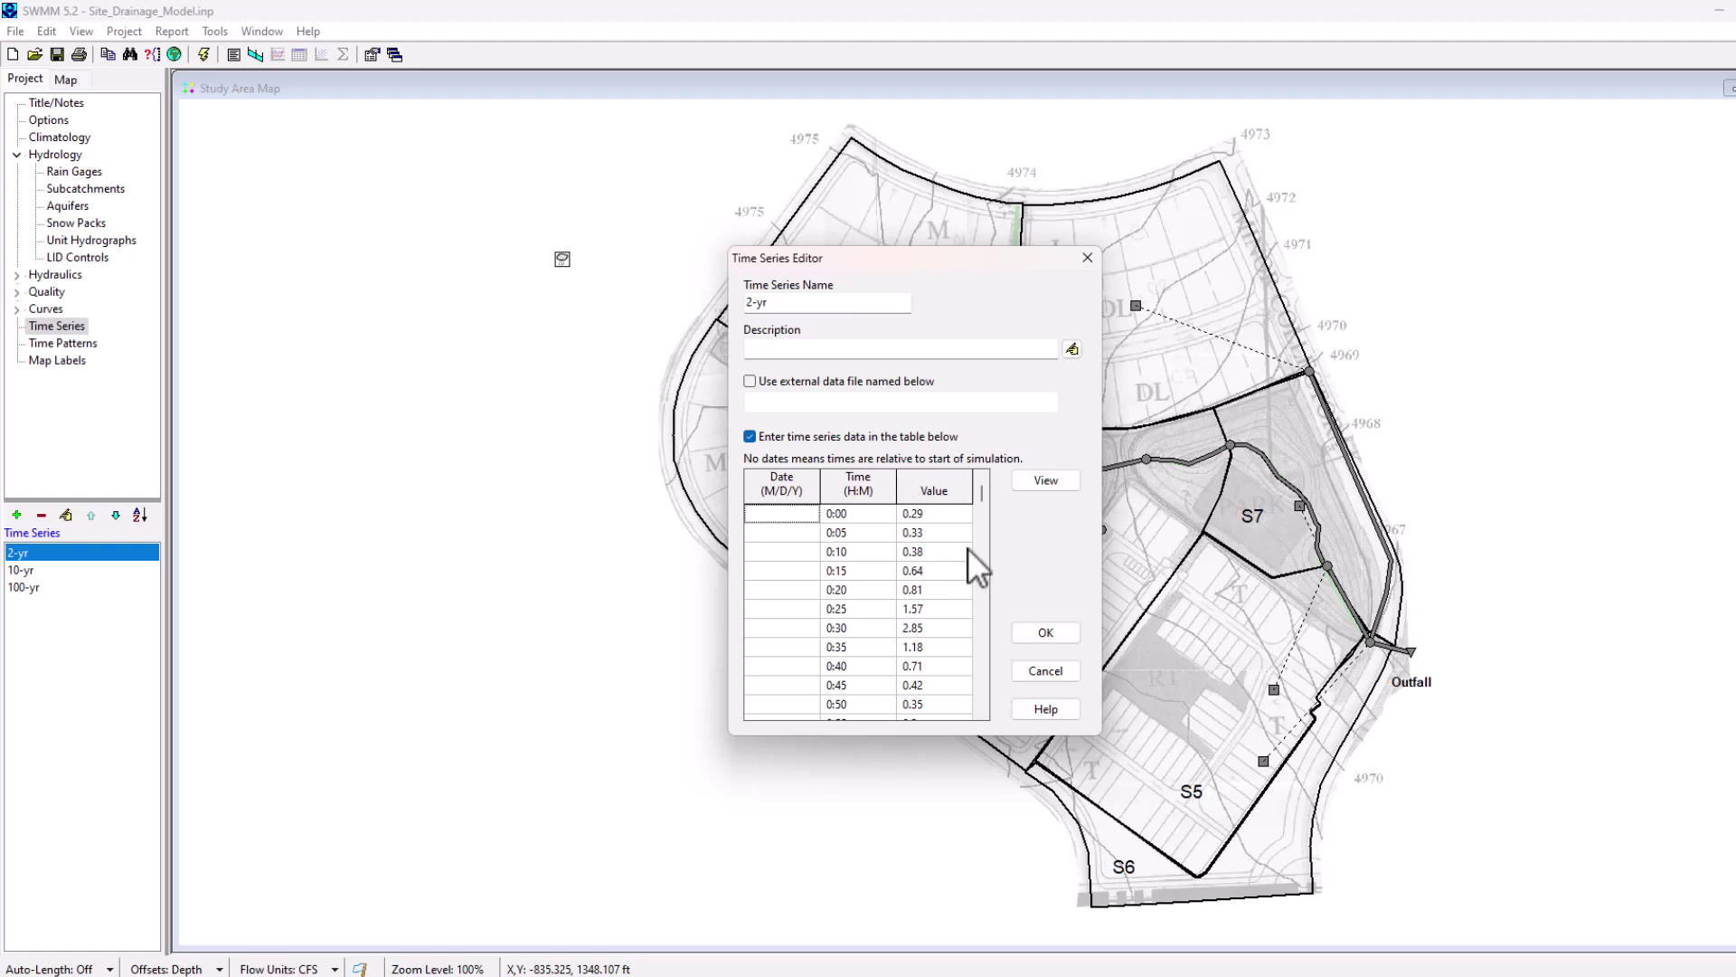
click(1088, 258)
click(564, 260)
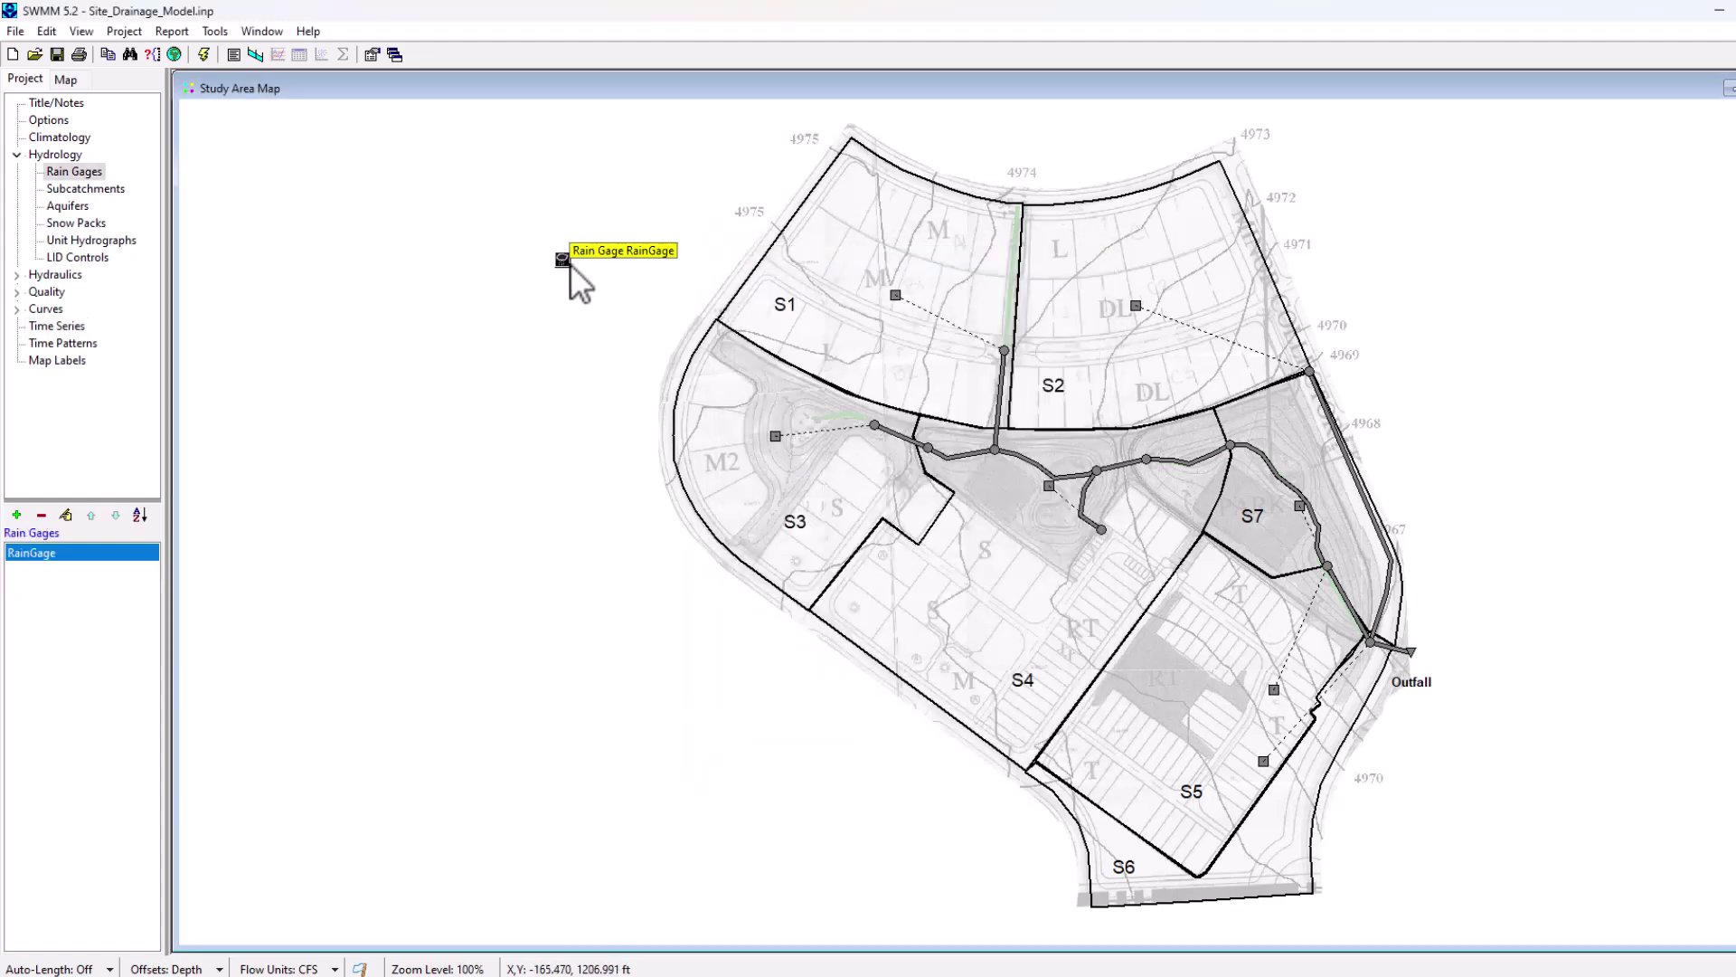
double_click(564, 261)
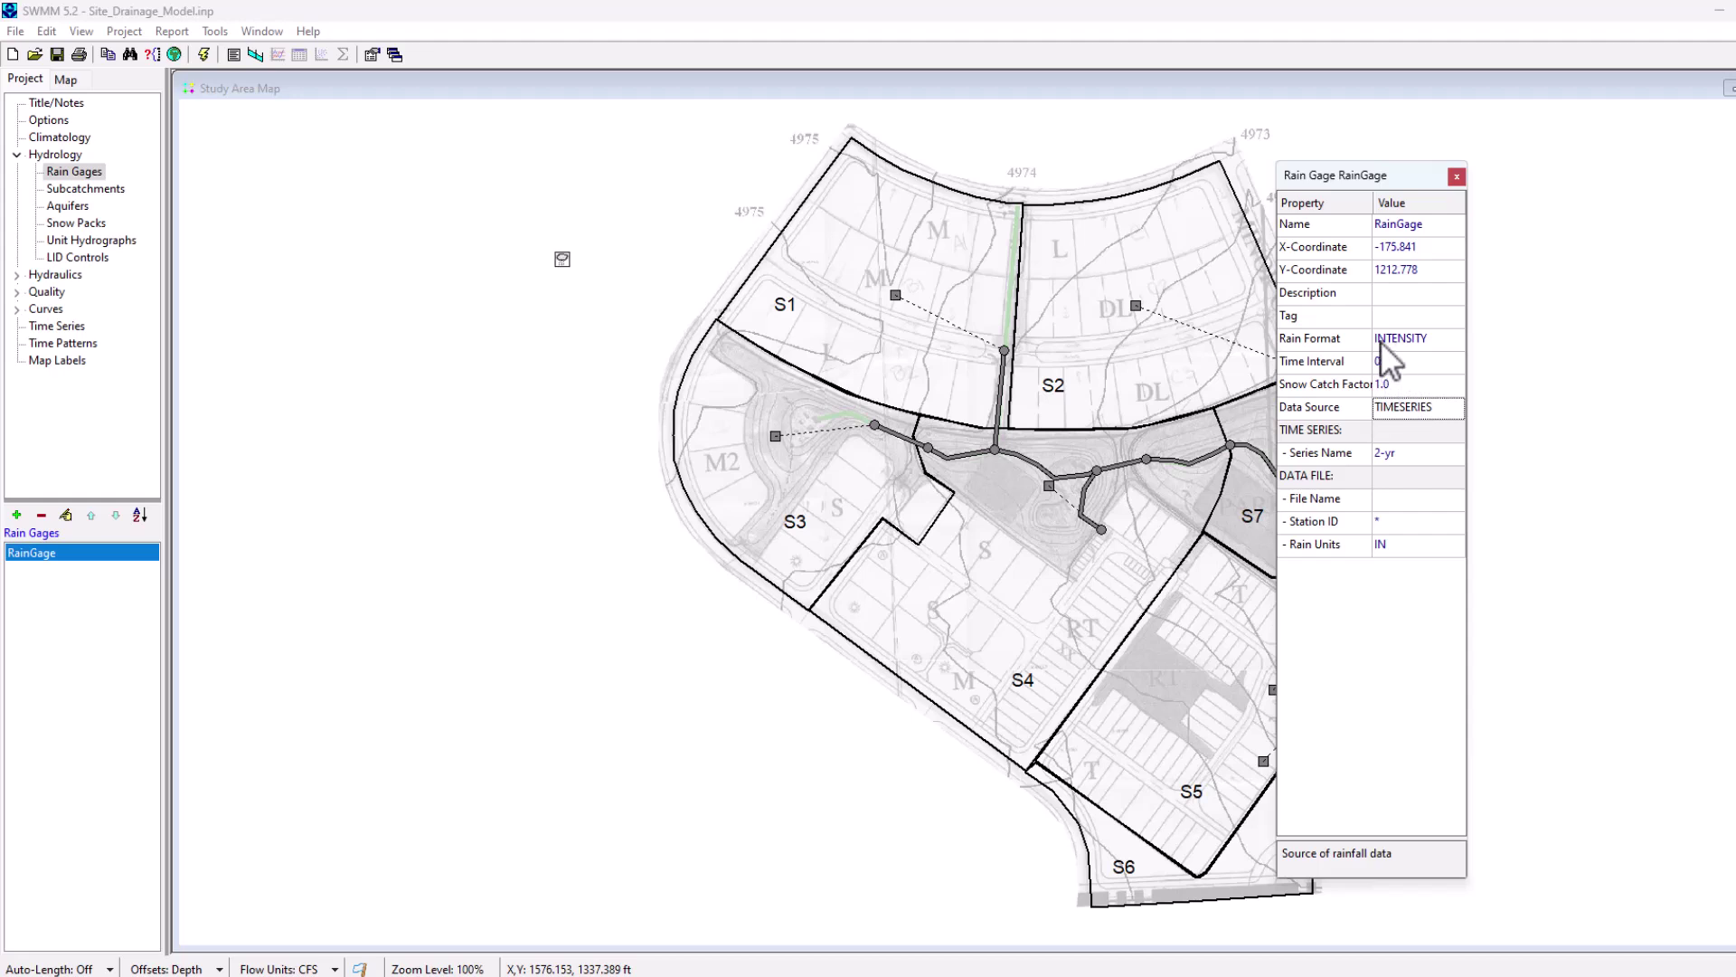
click(1458, 175)
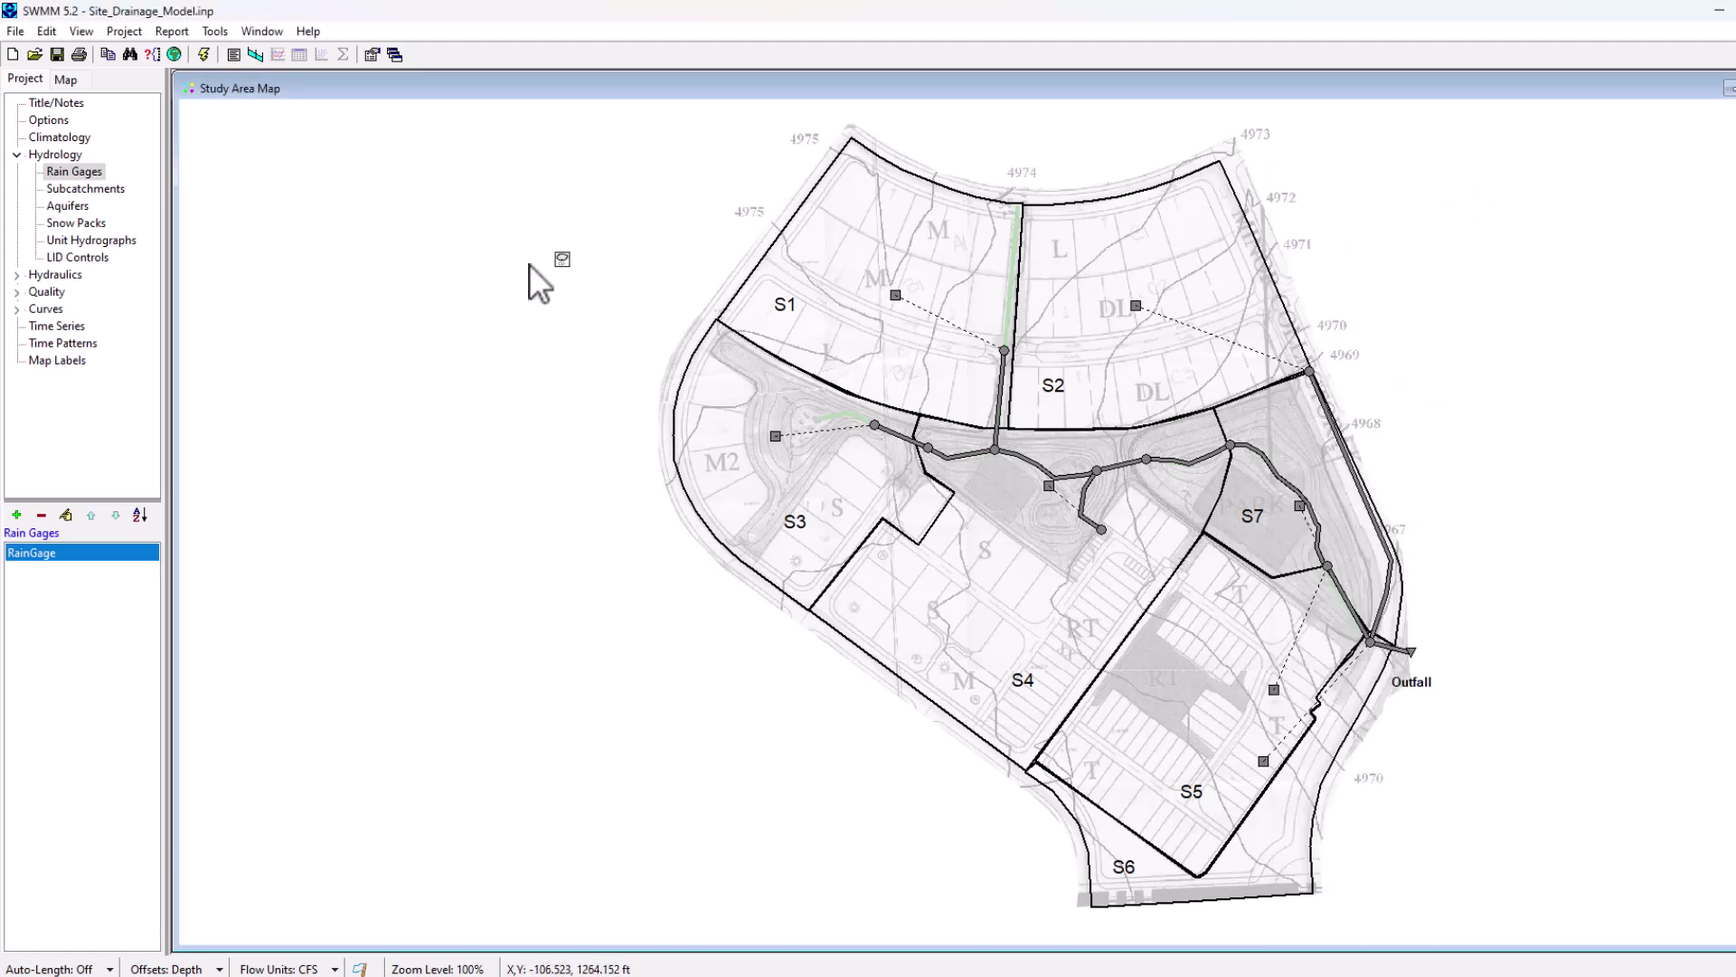